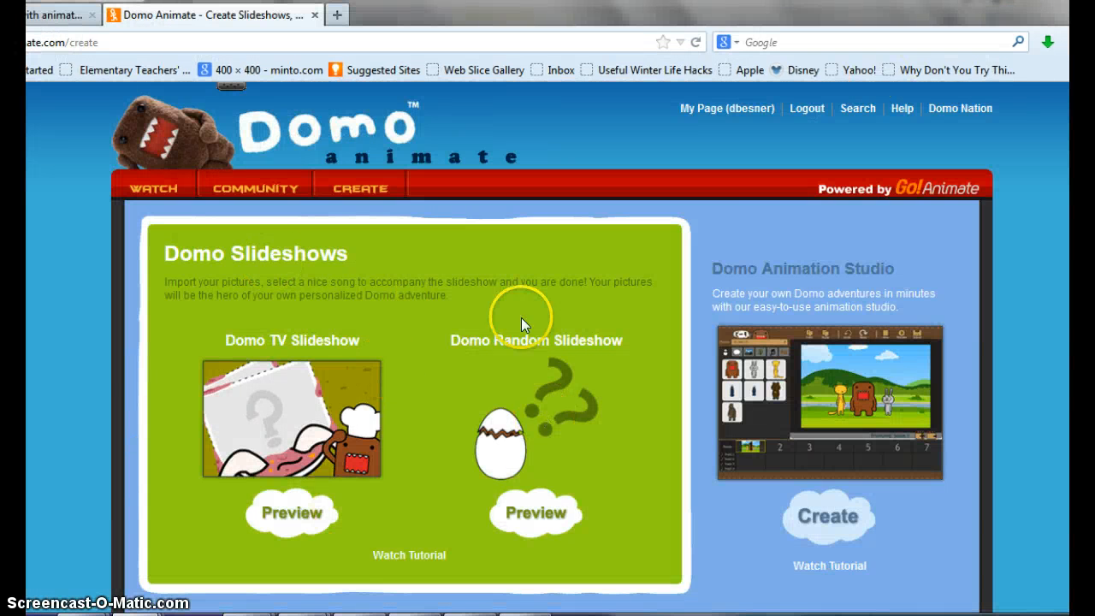
Start a new animation in the Domo Animation Studio and switch the asset library to the Cartoon Classics theme
left_click(831, 522)
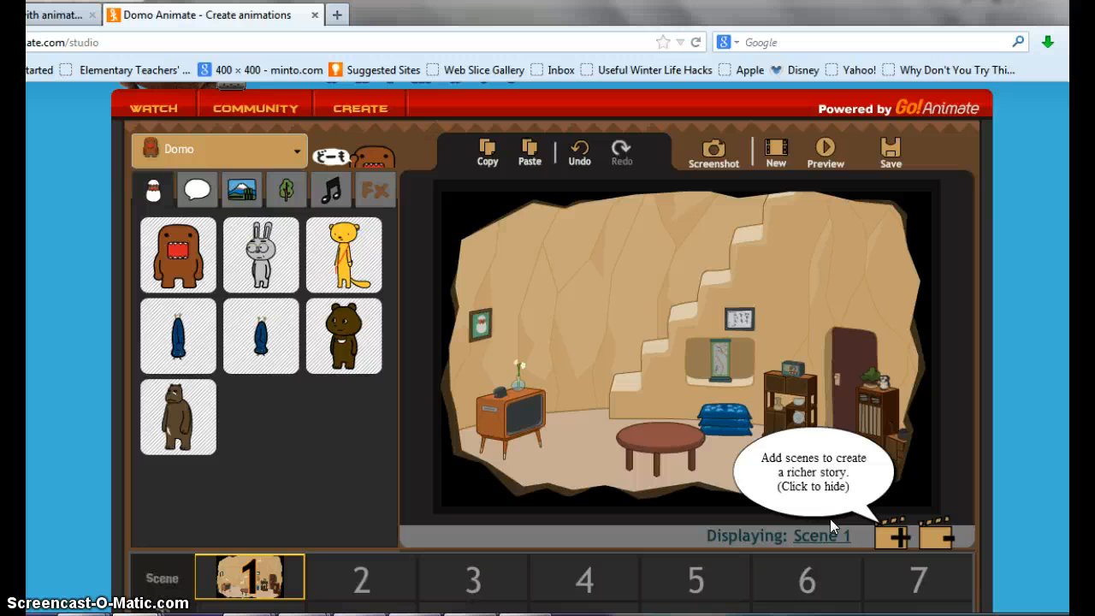
left_click(274, 151)
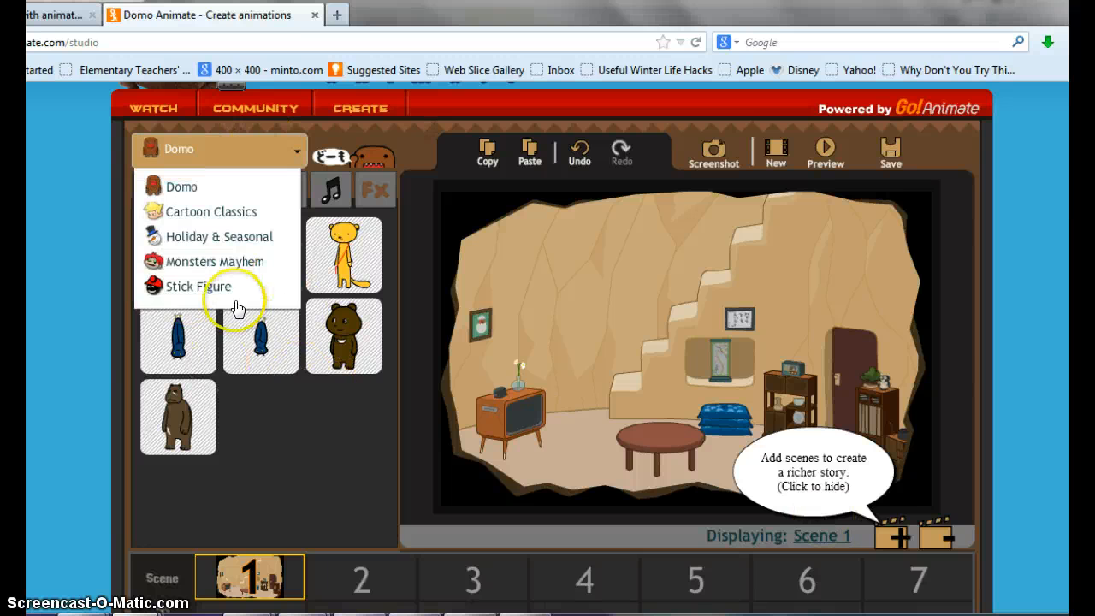
left_click(181, 151)
left_click(177, 152)
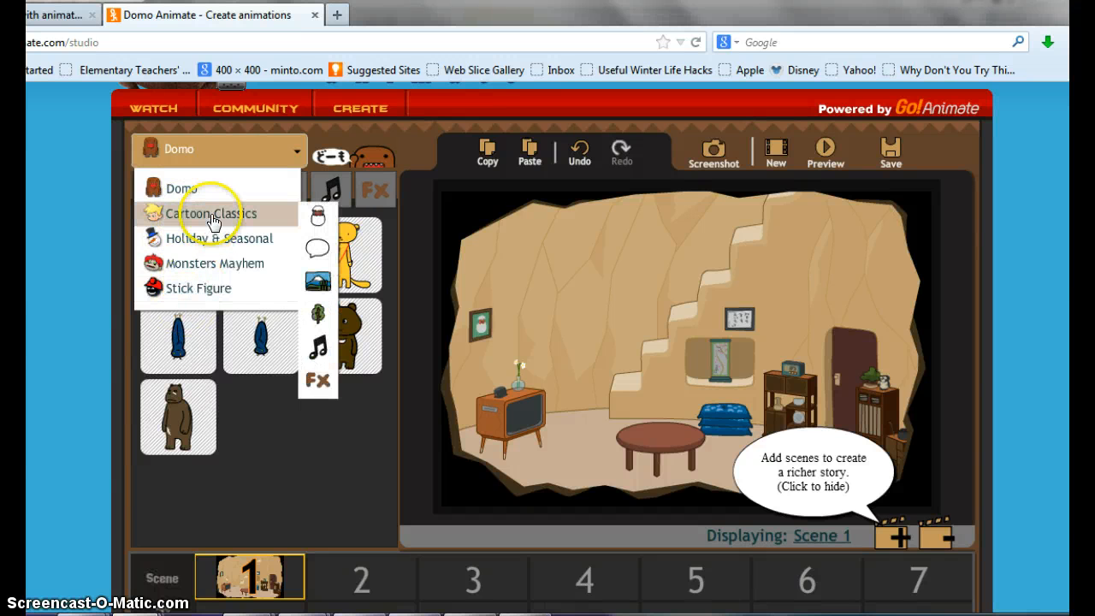
left_click(213, 222)
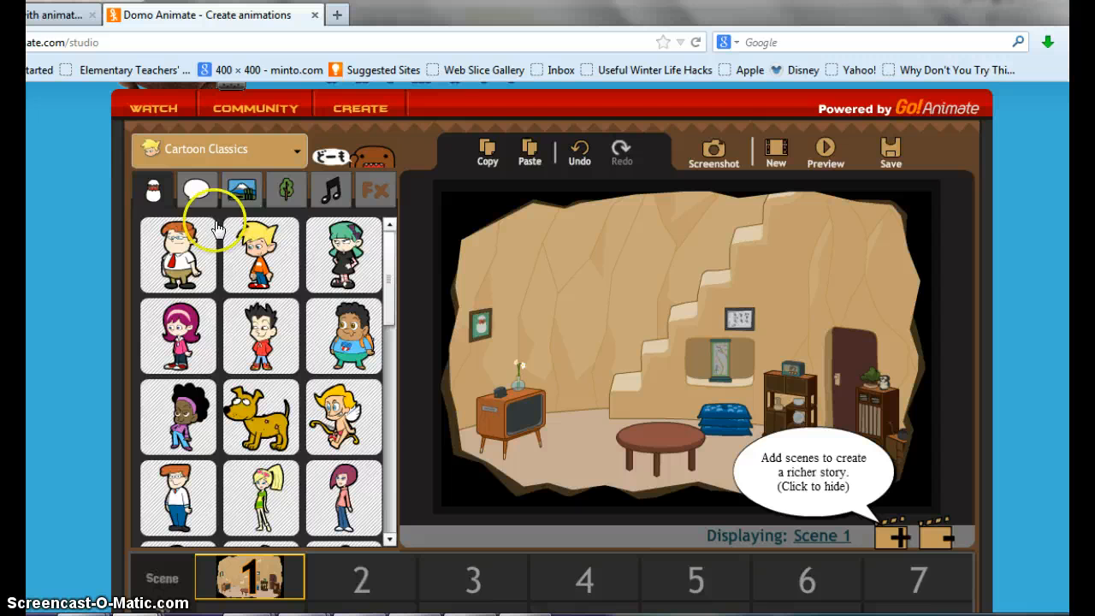
Add the blond boy in the orange shirt to the scene and set the classroom as its background
left_click(274, 272)
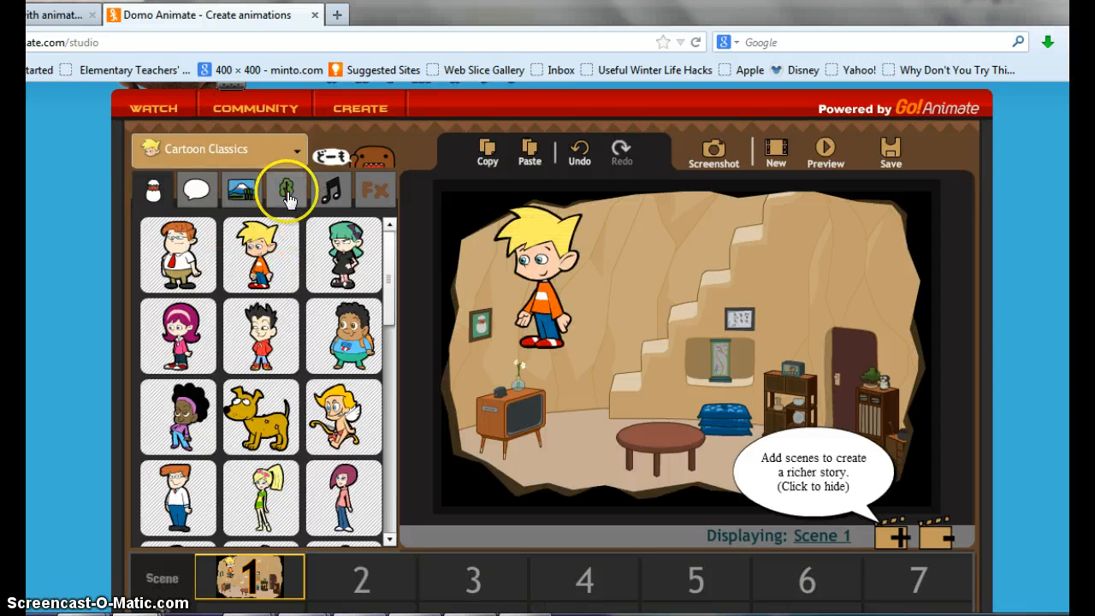
left_click(239, 197)
left_click_drag(383, 248, 403, 423)
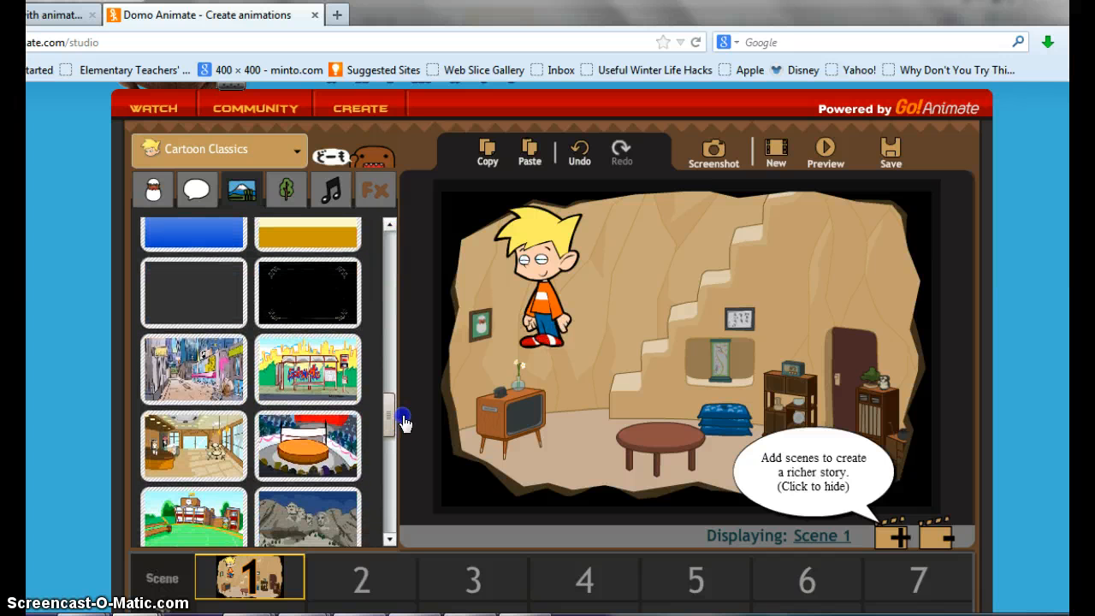
left_click(298, 373)
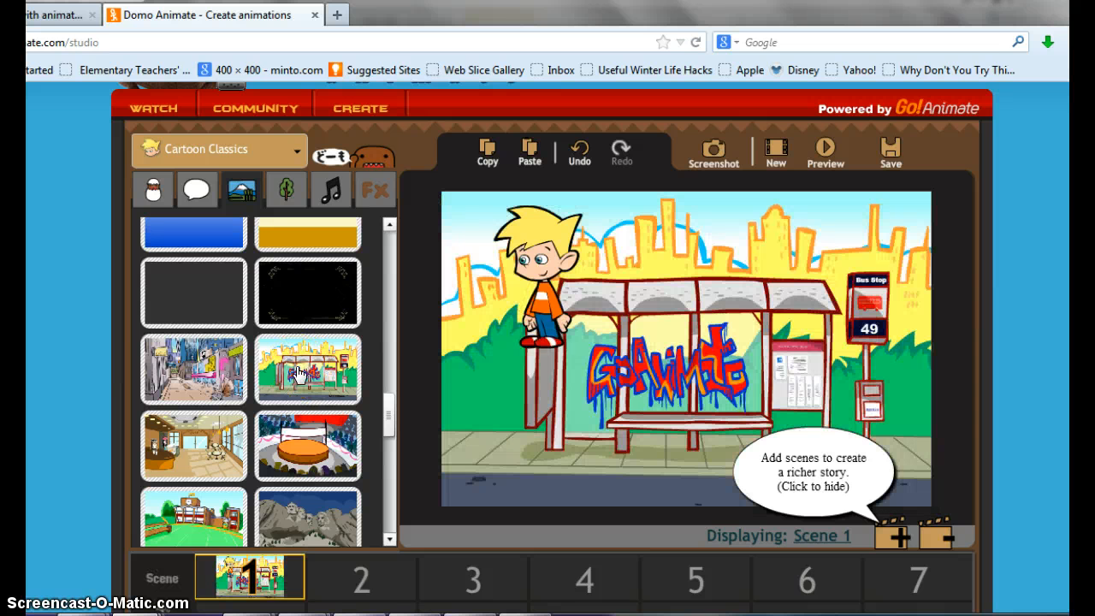
left_click_drag(385, 416, 388, 462)
left_click(319, 336)
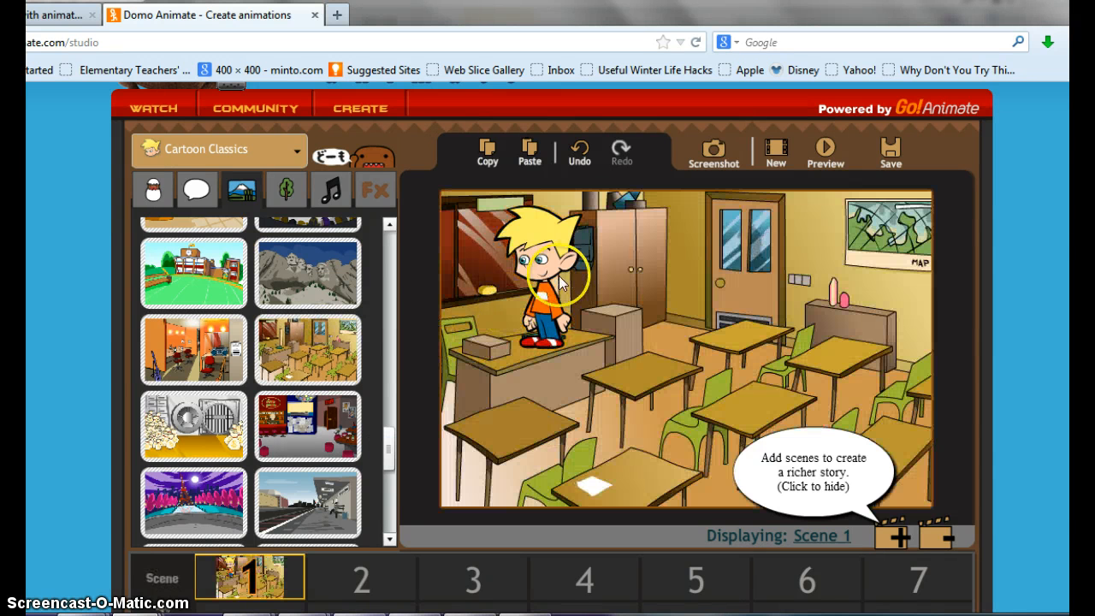
Move the blond boy down among the classroom desks and flip him to face right
left_click_drag(559, 275, 562, 382)
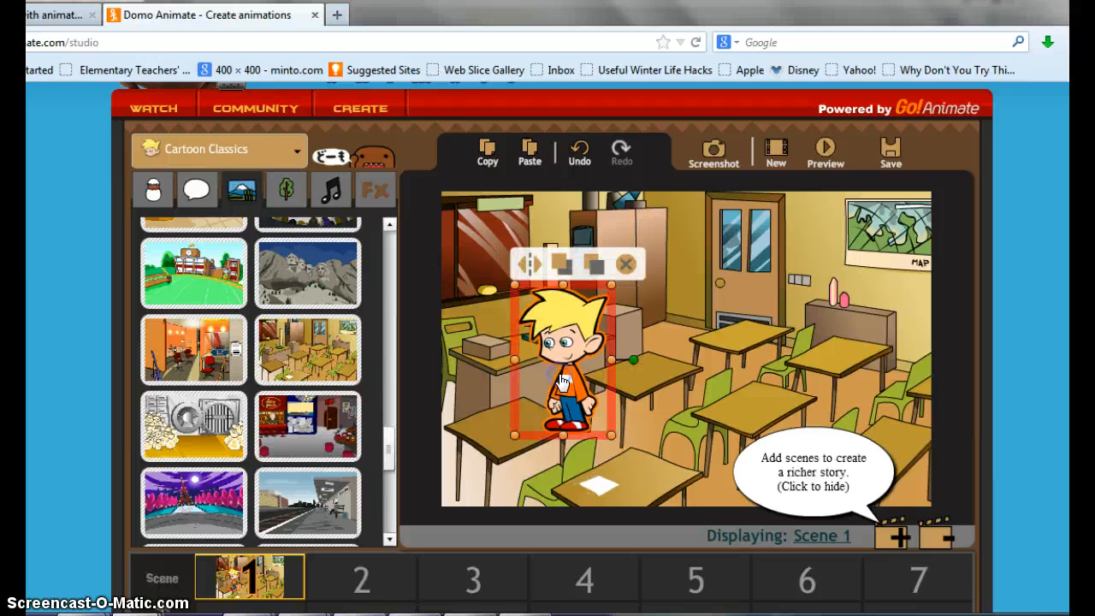
left_click(520, 278)
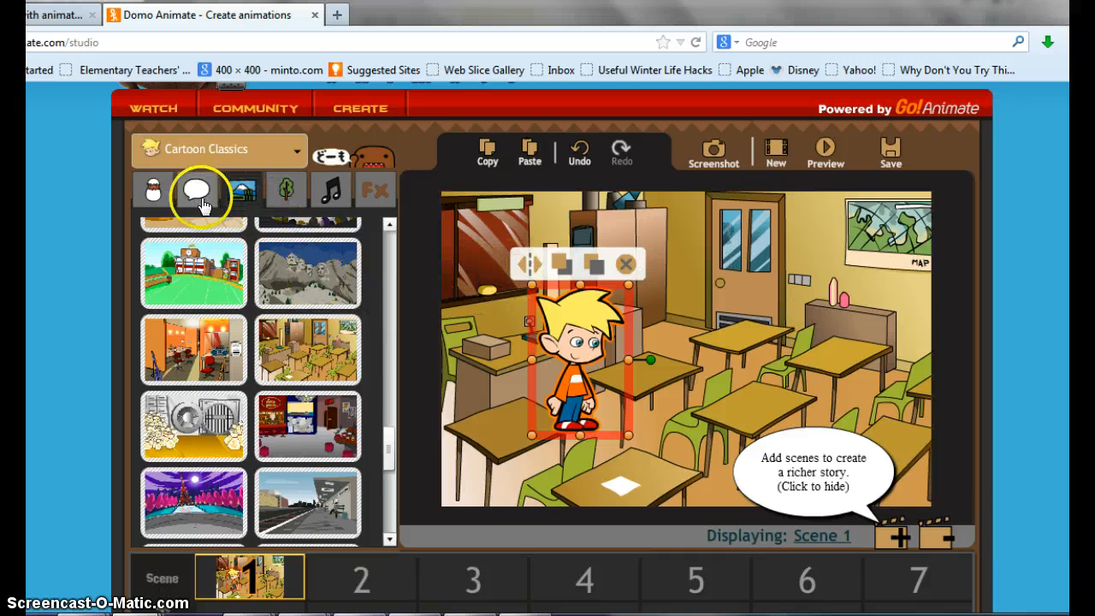
Add the girl with the purple headband and place her on the right side of the classroom, opposite the boy
left_click_drag(392, 430, 389, 240)
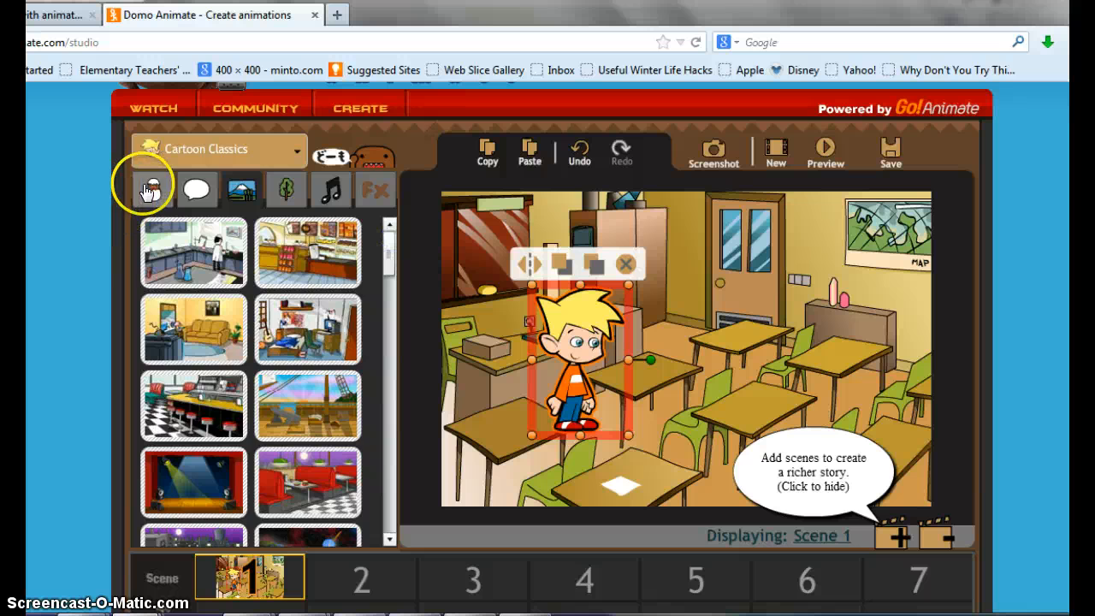
left_click(147, 190)
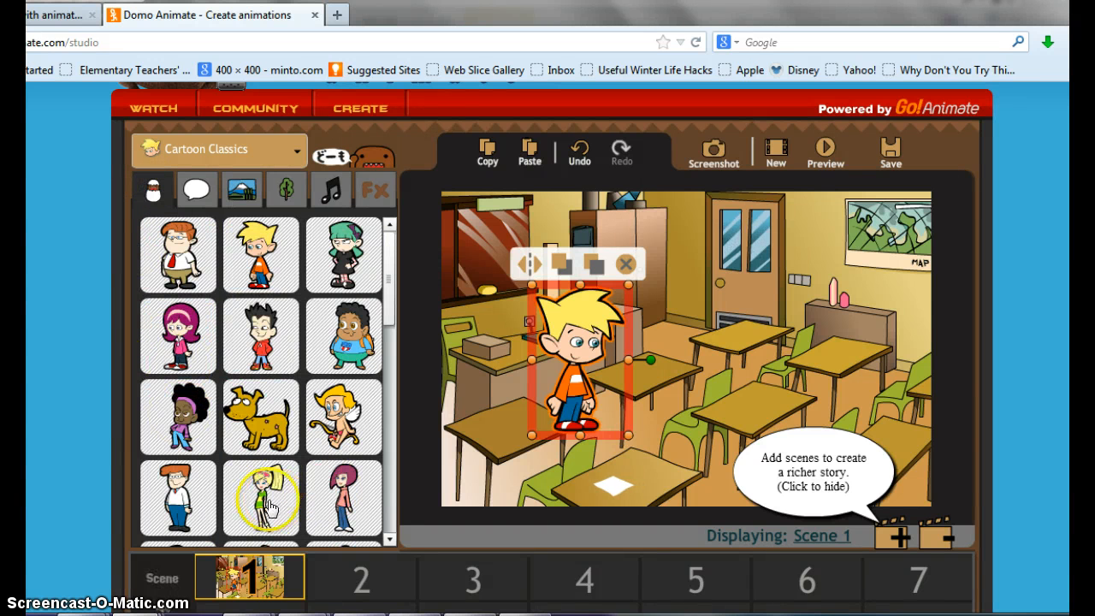
left_click(182, 404)
left_click_drag(464, 337, 860, 340)
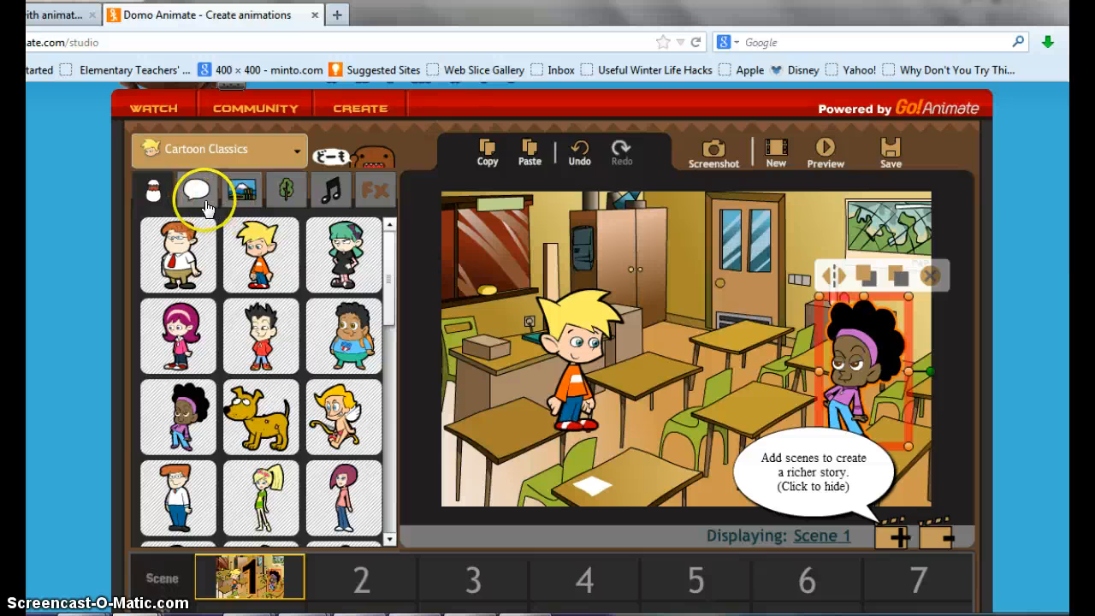
Place an oval speech bubble with its tail pointing at the boy's head and a rounded rectangular bubble above the girl
left_click(196, 201)
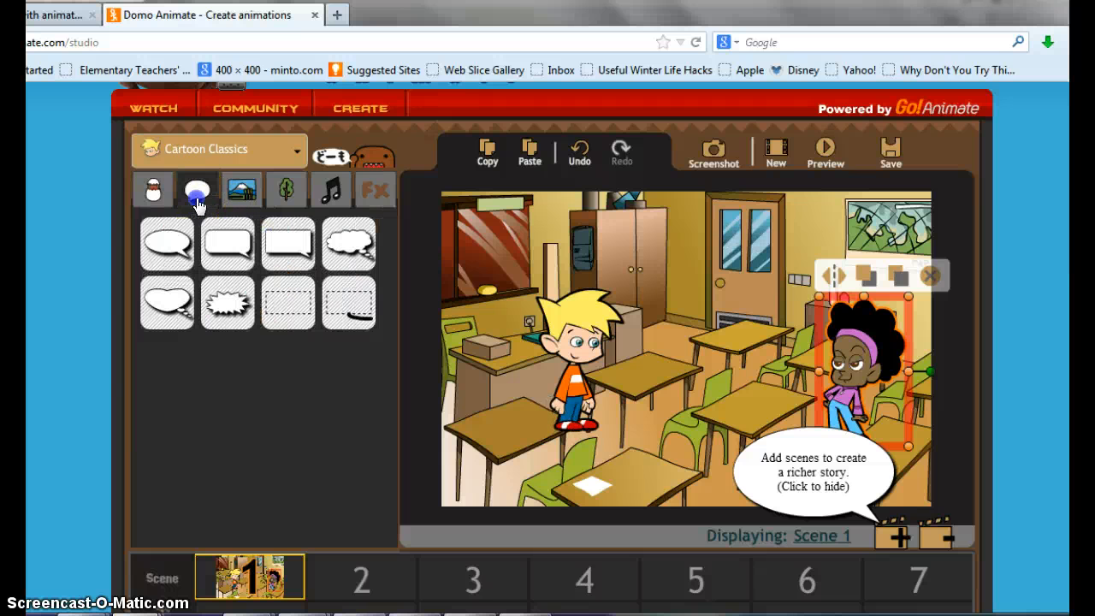
left_click(165, 241)
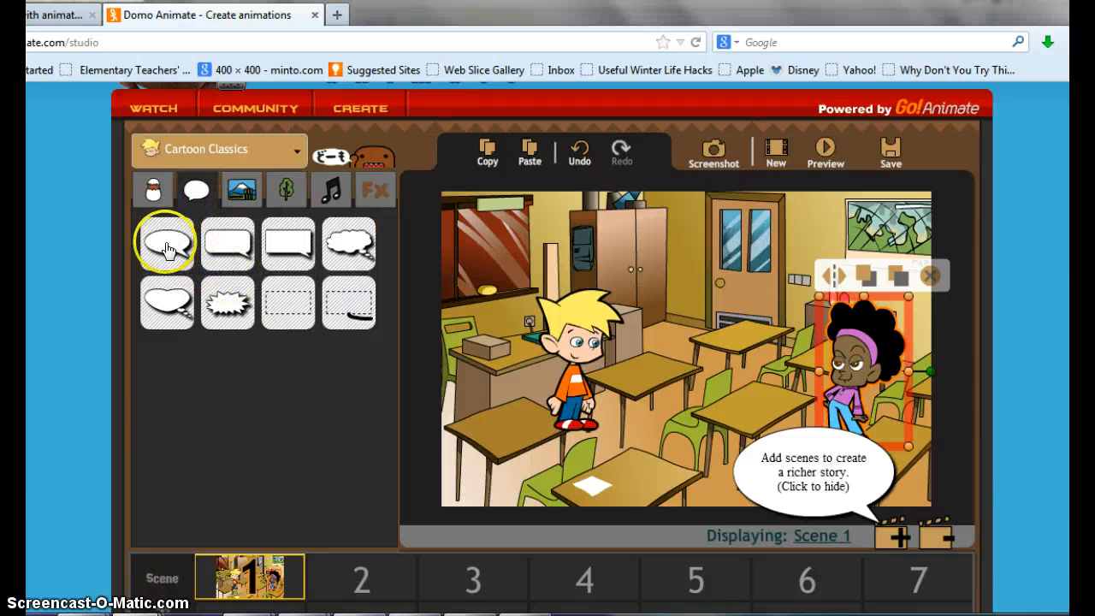
left_click_drag(475, 234, 557, 226)
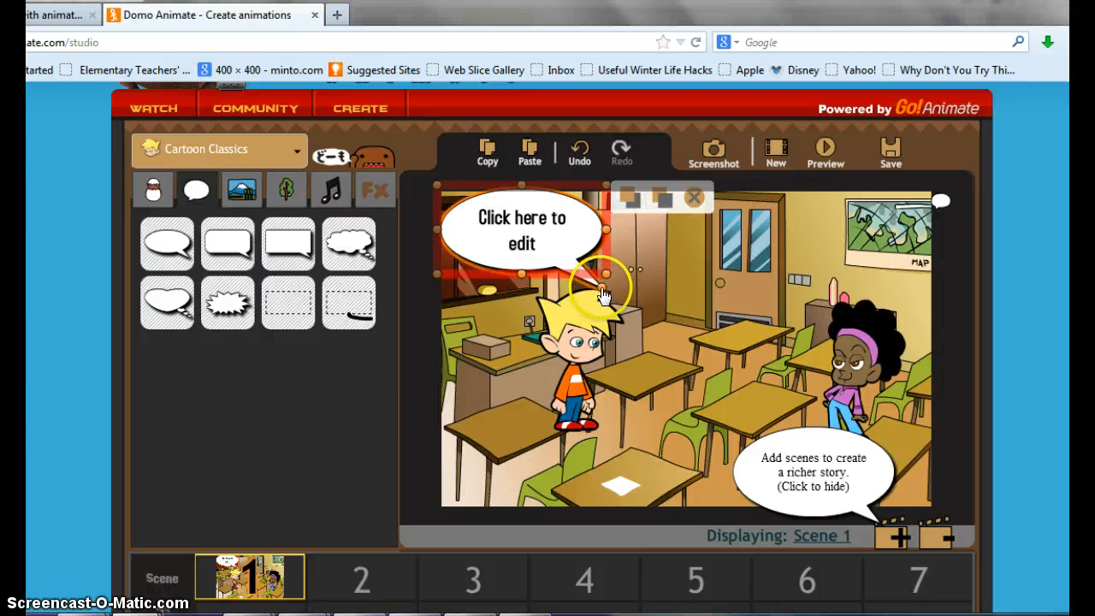
left_click_drag(603, 295, 578, 306)
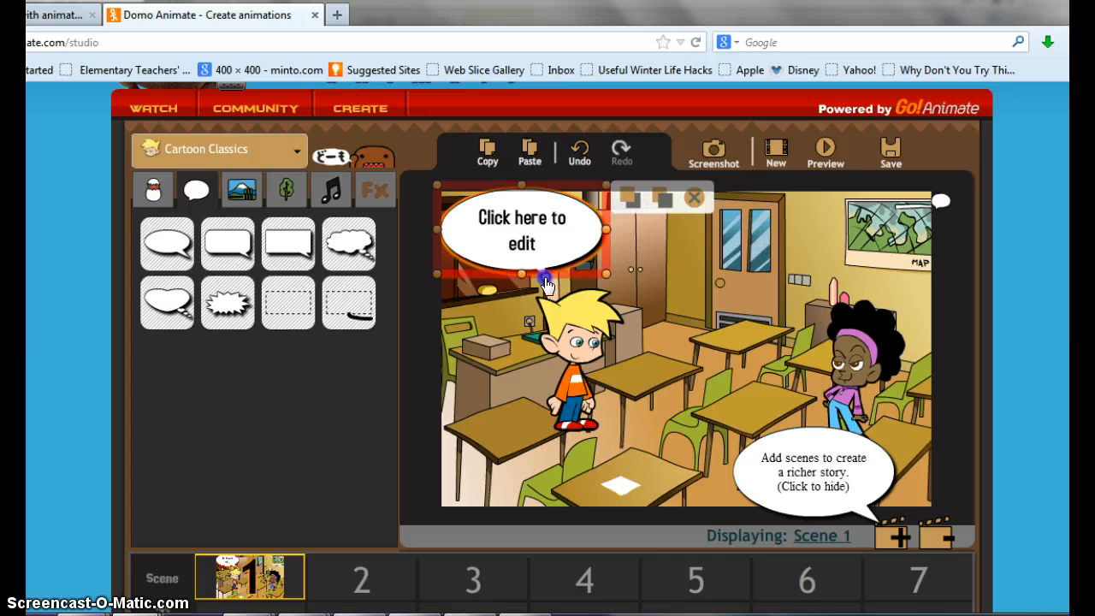
mouse_move(564, 308)
left_mouse_down()
mouse_move(587, 349)
mouse_move(565, 311)
left_mouse_up()
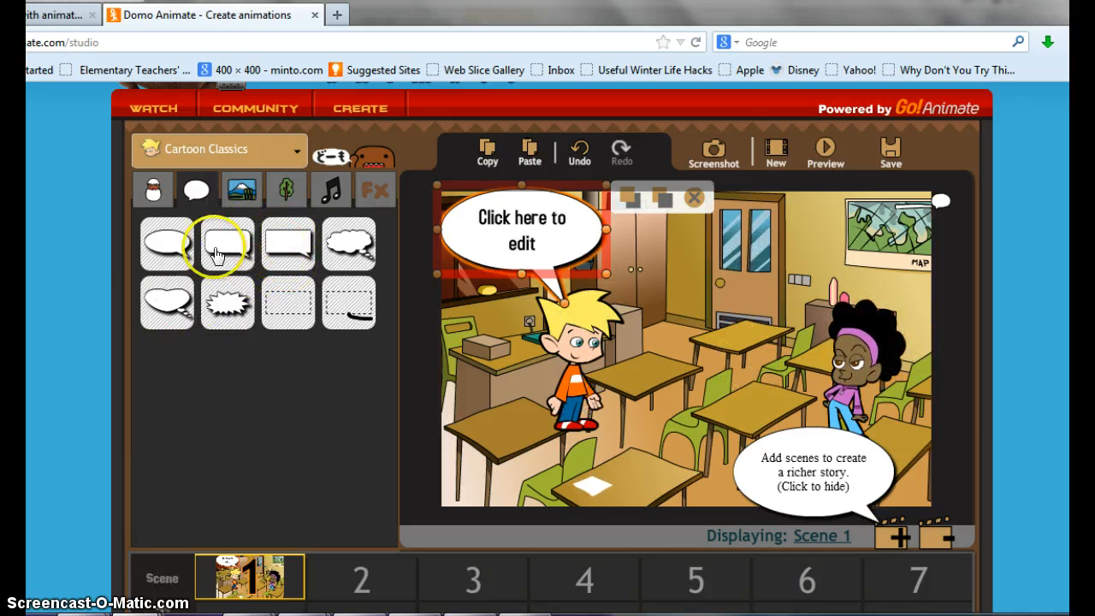
mouse_move(216, 255)
left_mouse_down()
mouse_move(775, 244)
mouse_move(733, 257)
left_mouse_up()
Set the boy's speech bubble text to "Hi. How are you?" and the girl's to "Good. You?"
double_click(495, 227)
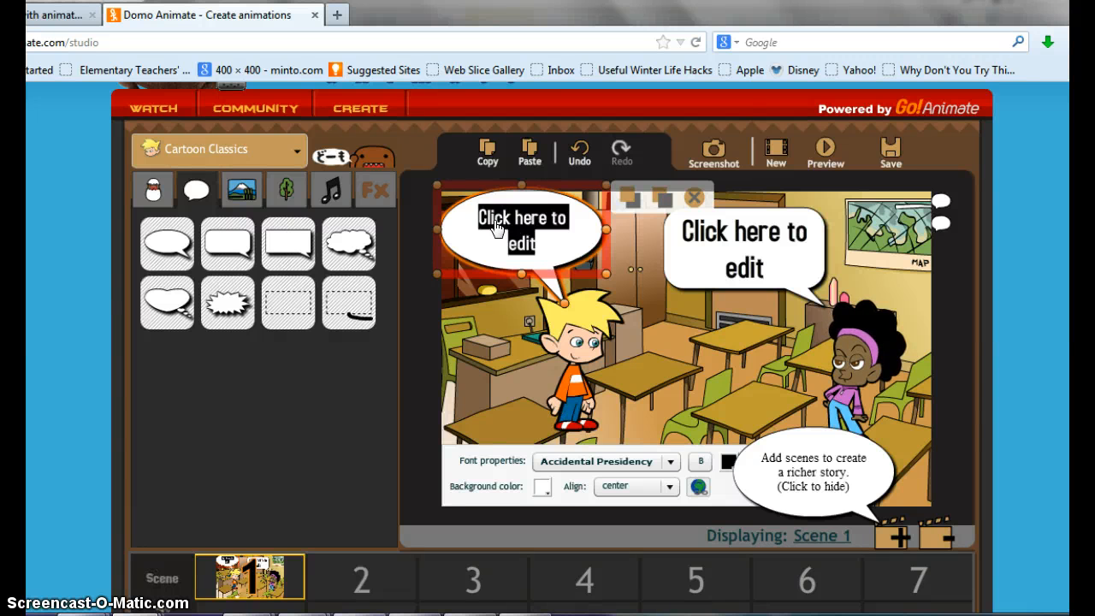
type("Hi. How are you")
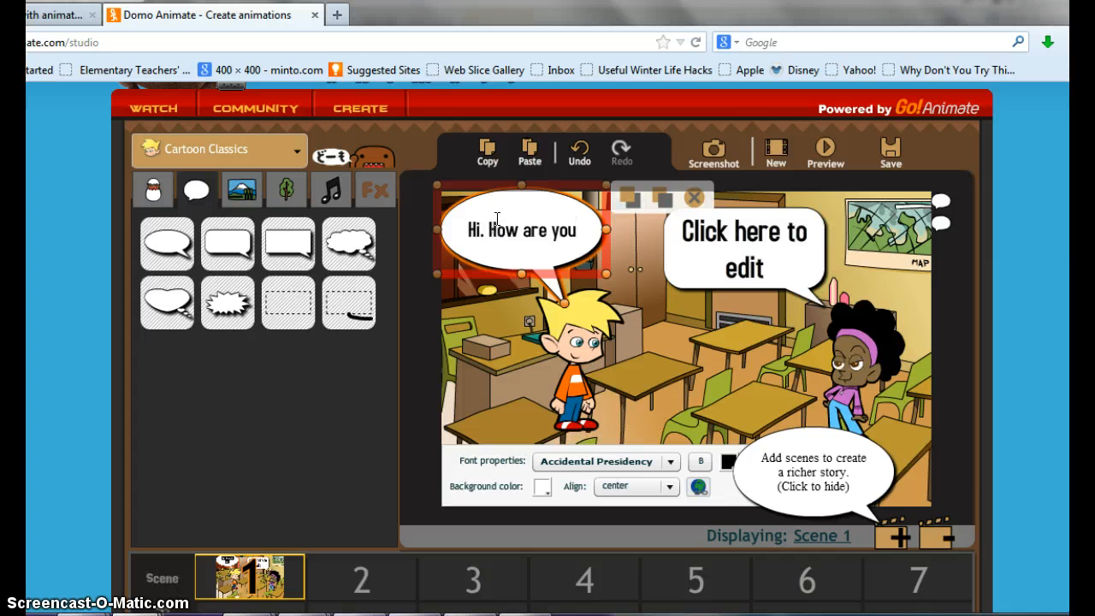
type("?")
double_click(736, 254)
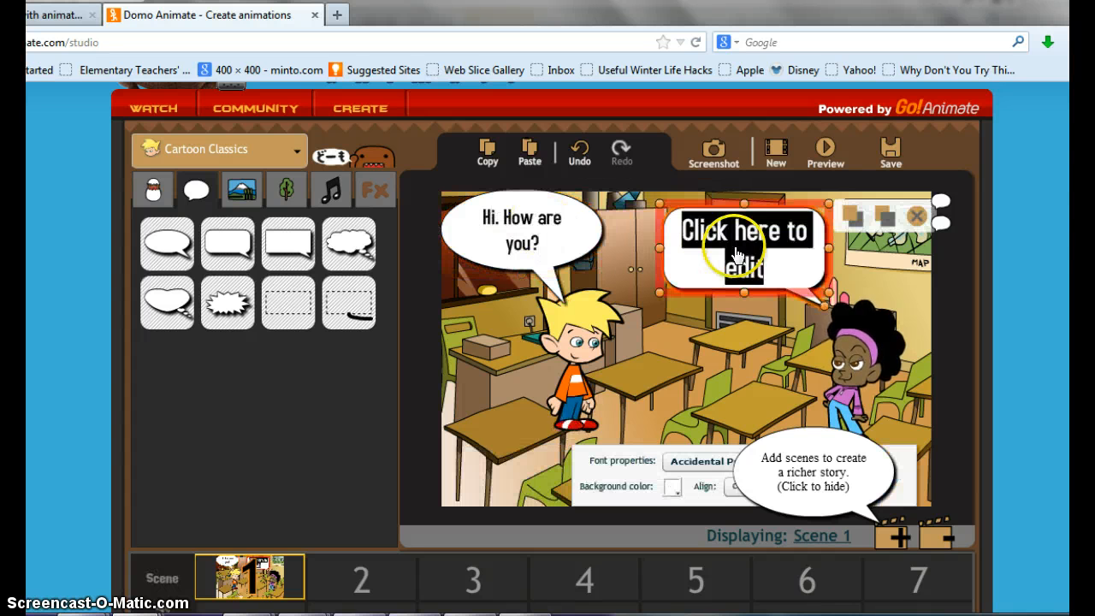
type("Good.")
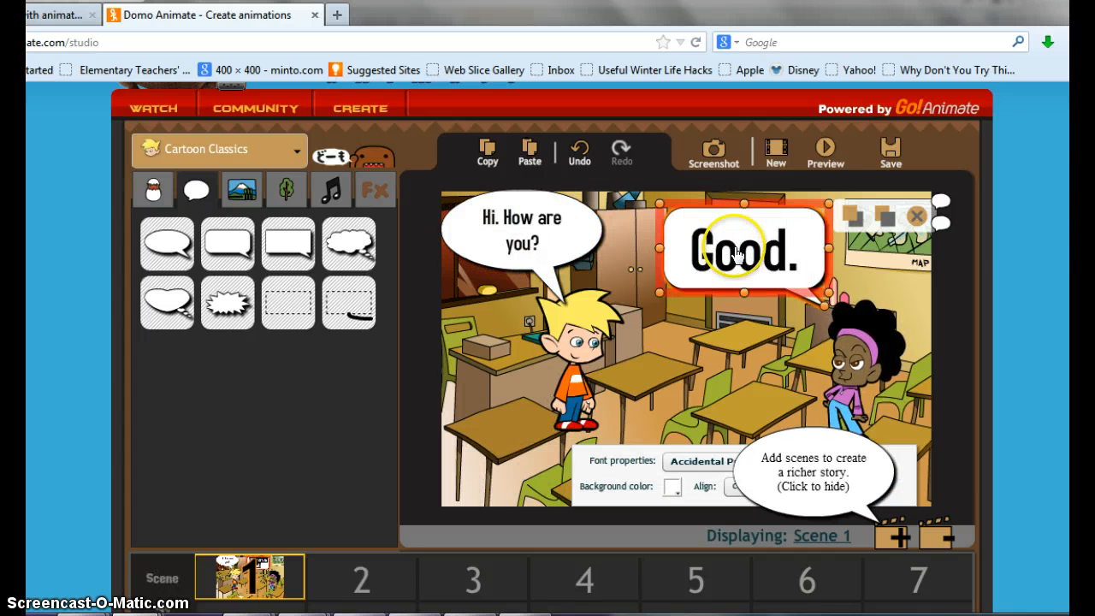
type(" You?")
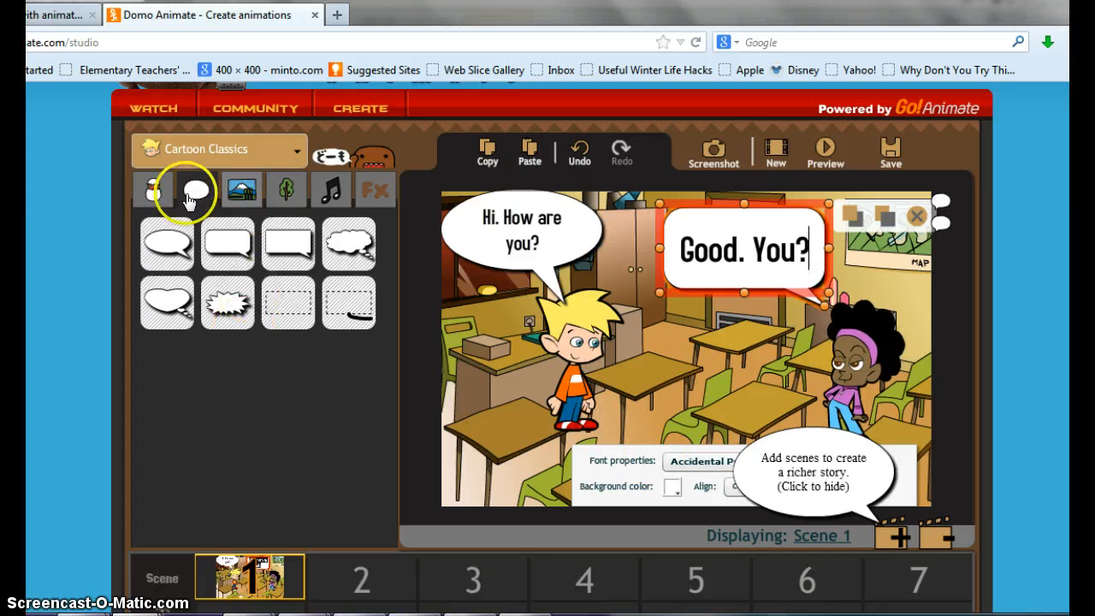
Add the basketball from the hand-held props and place it just beside the boy
left_click(289, 201)
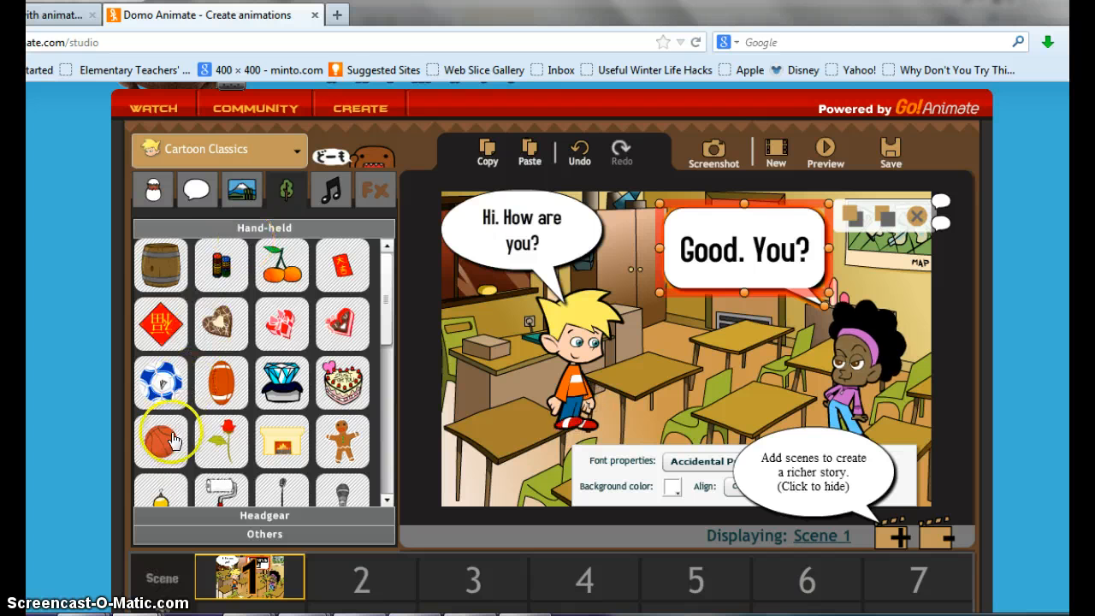
left_click_drag(428, 394, 633, 355)
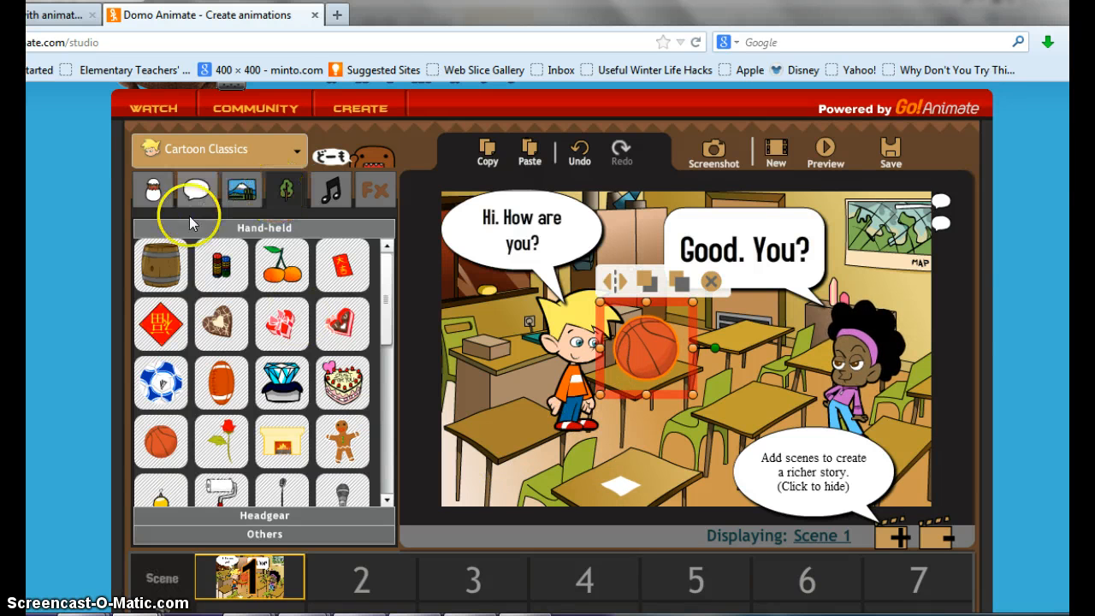
left_click(389, 402)
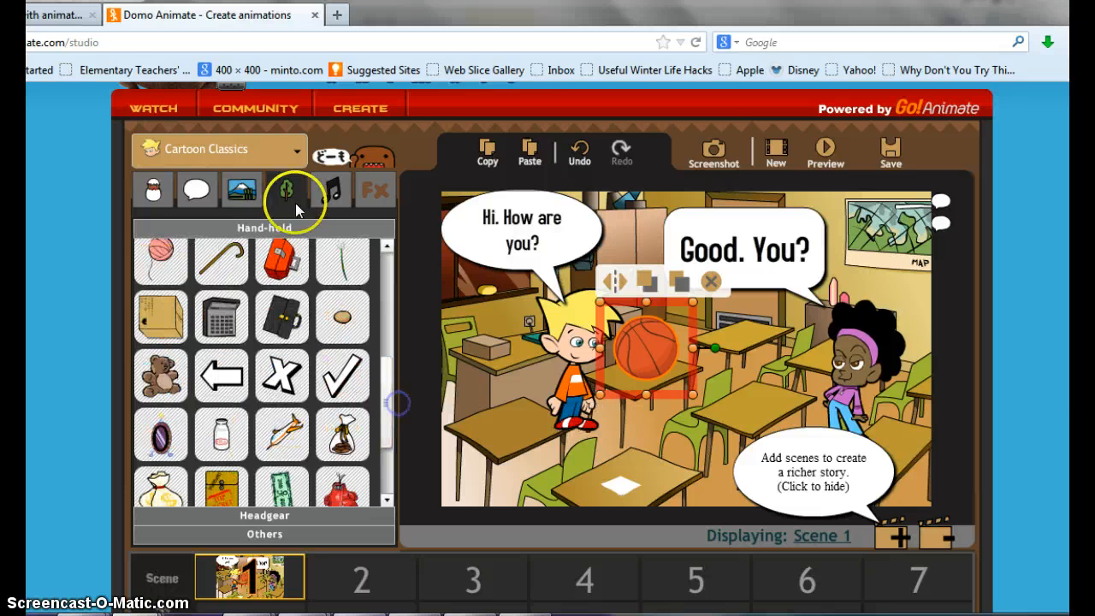
left_click(331, 195)
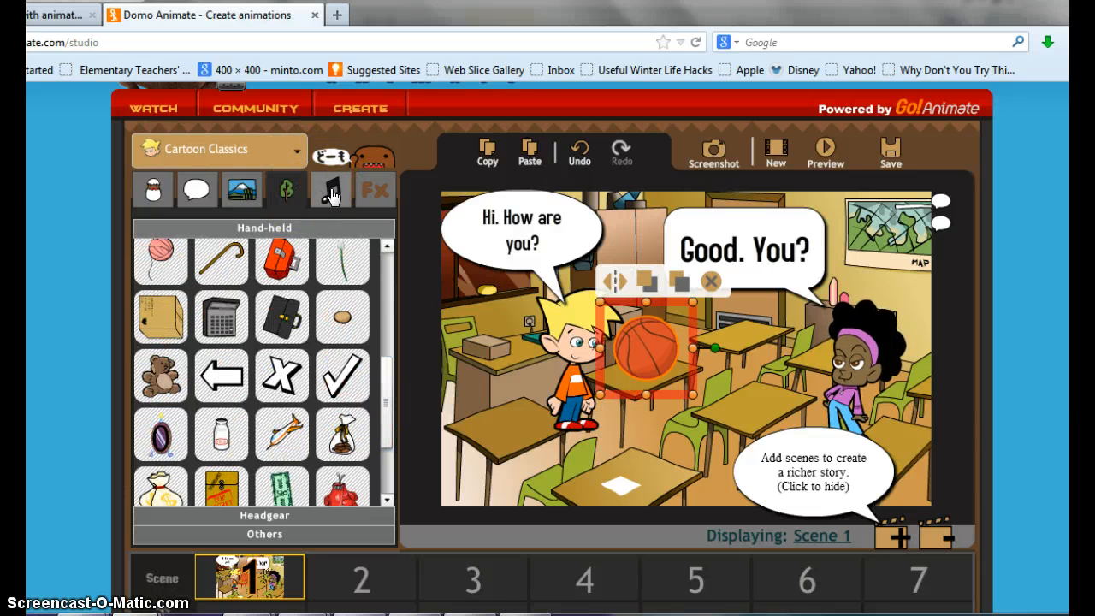
Give the basketball a movement that carries it from the boy toward the girl
left_click(663, 342)
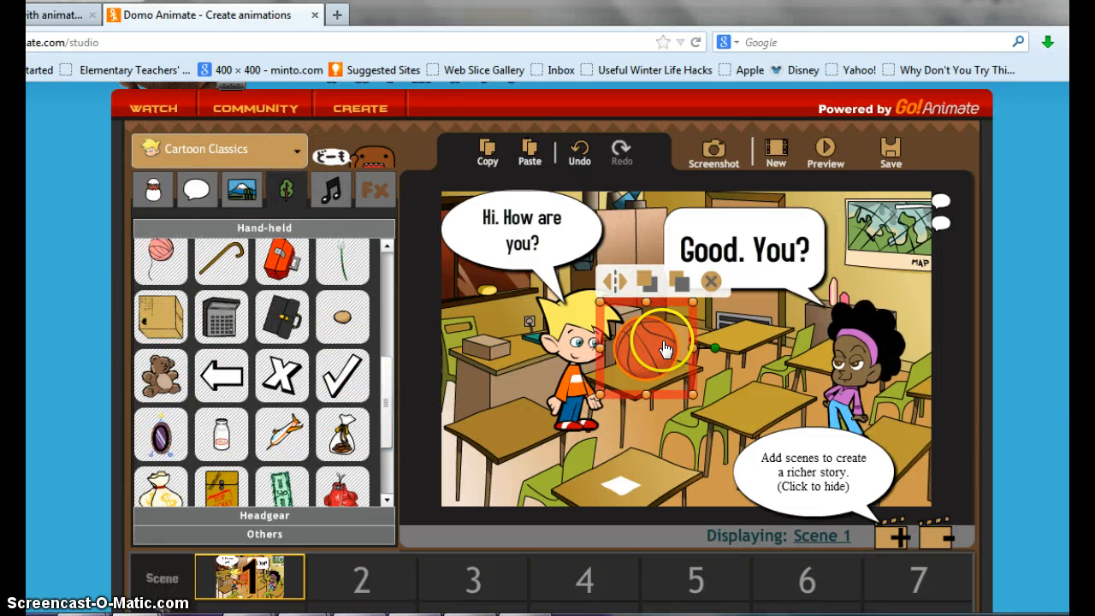
left_click(631, 369)
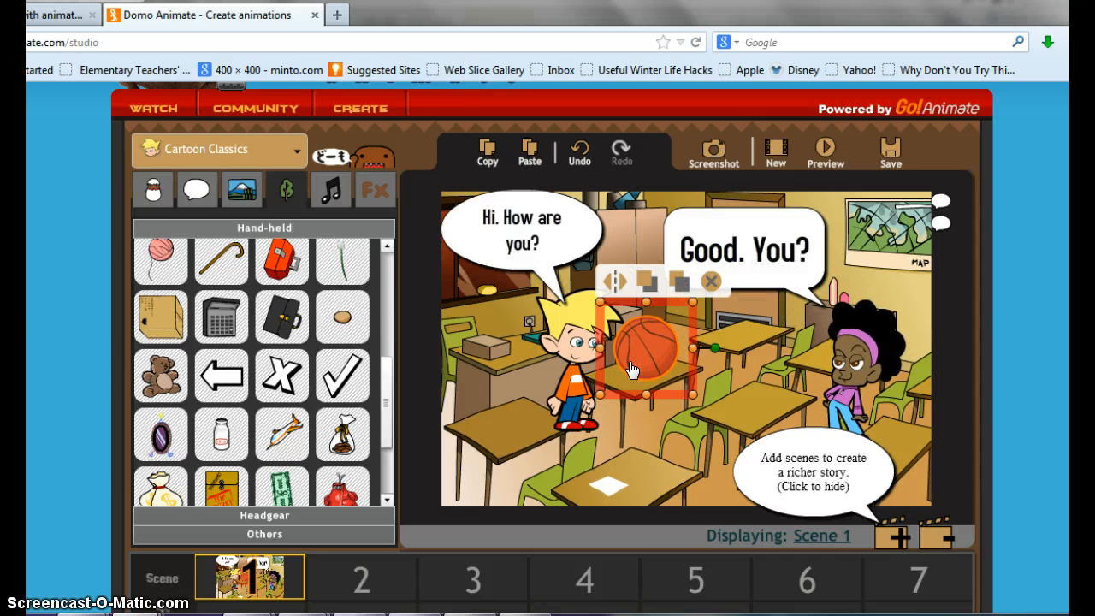
right_click(631, 369)
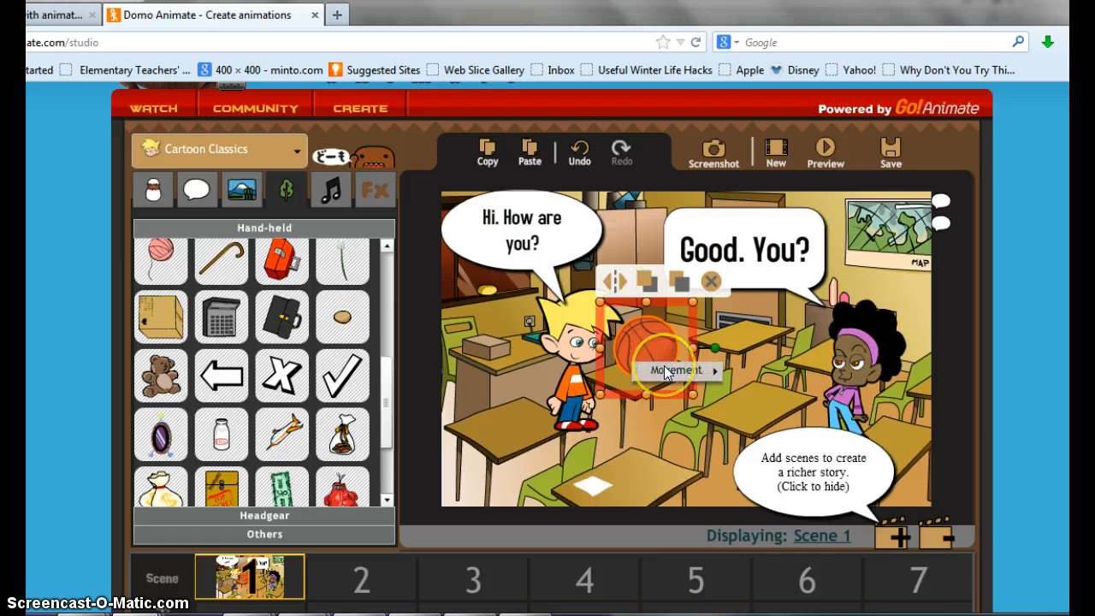
mouse_move(670, 369)
left_click(607, 373)
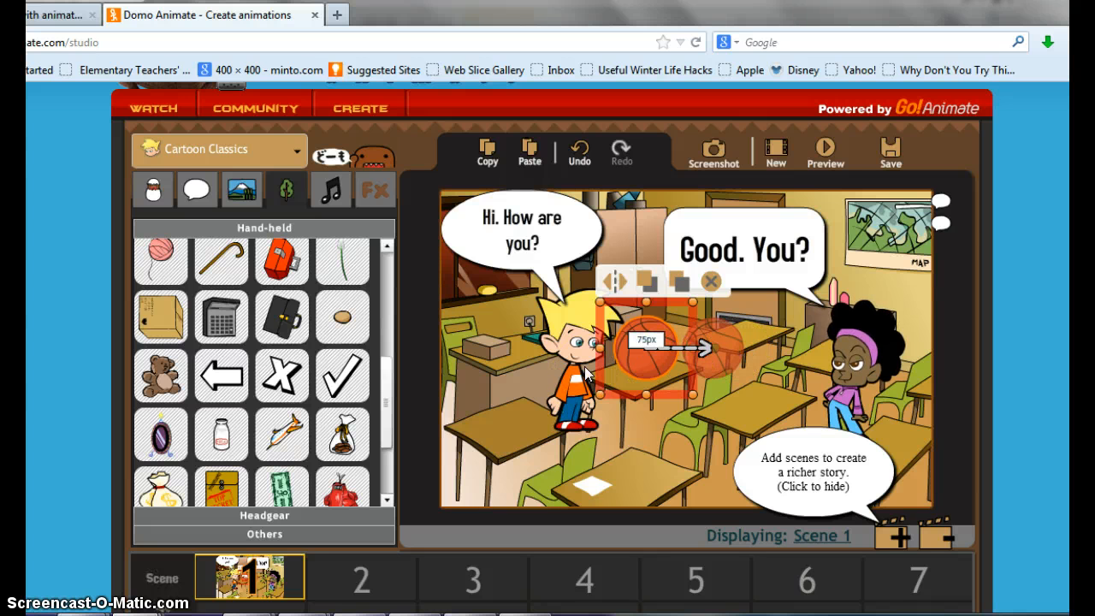
Add the Birthday music track to the animation
left_click(279, 160)
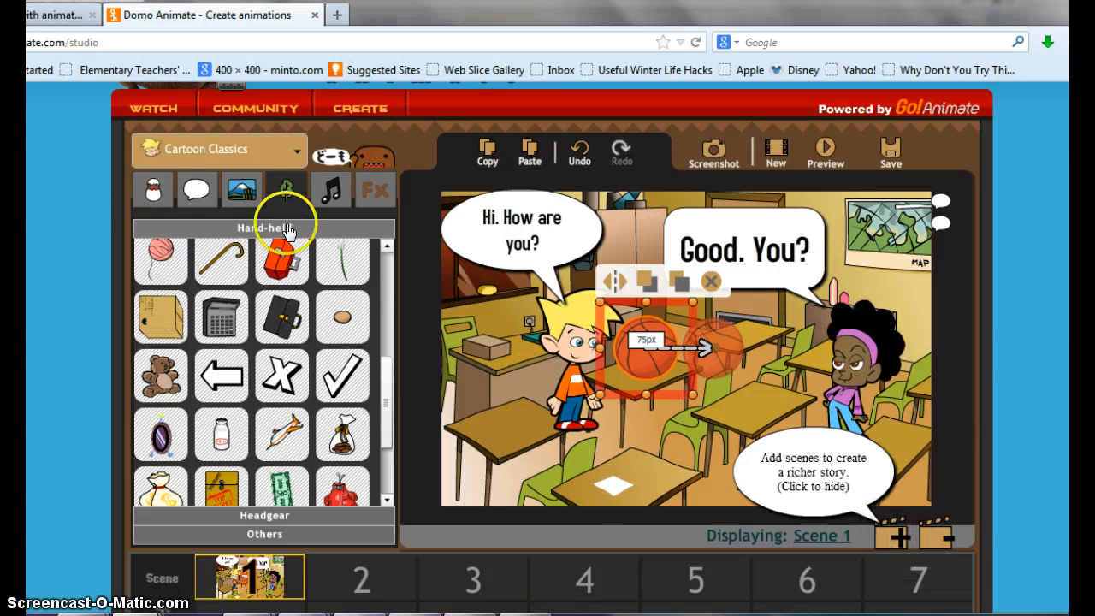
left_click(323, 193)
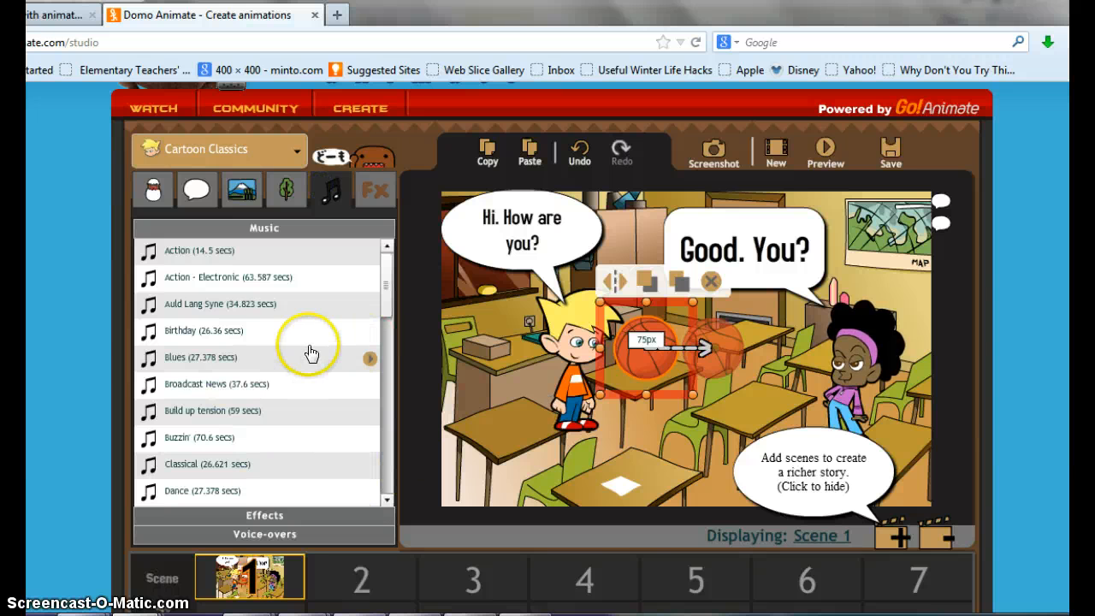
left_click(205, 335)
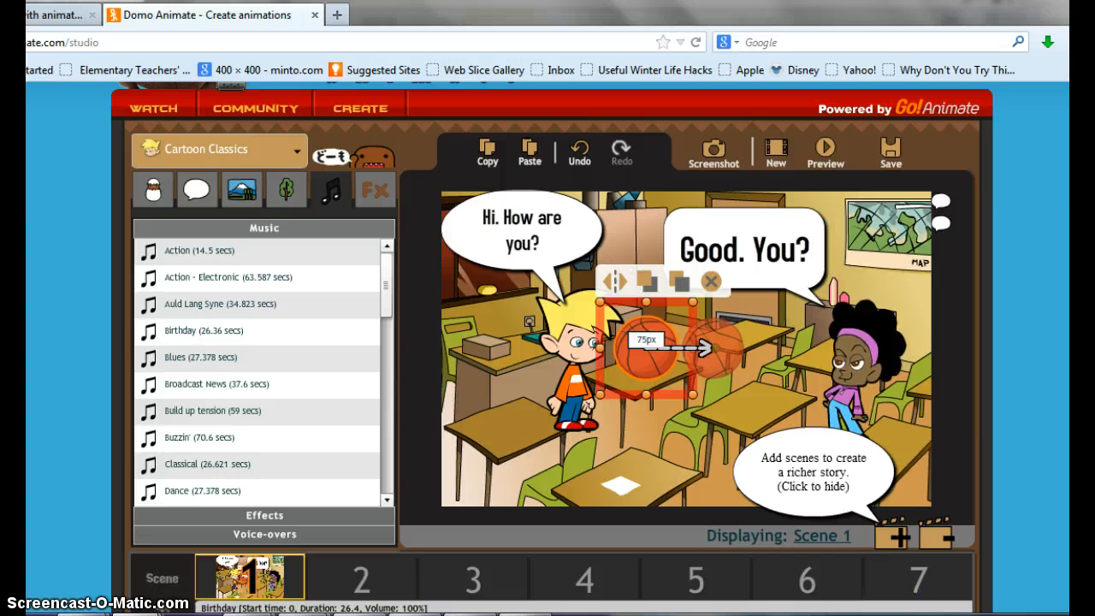
left_click(917, 614)
left_click_drag(919, 479, 916, 451)
left_click(954, 612)
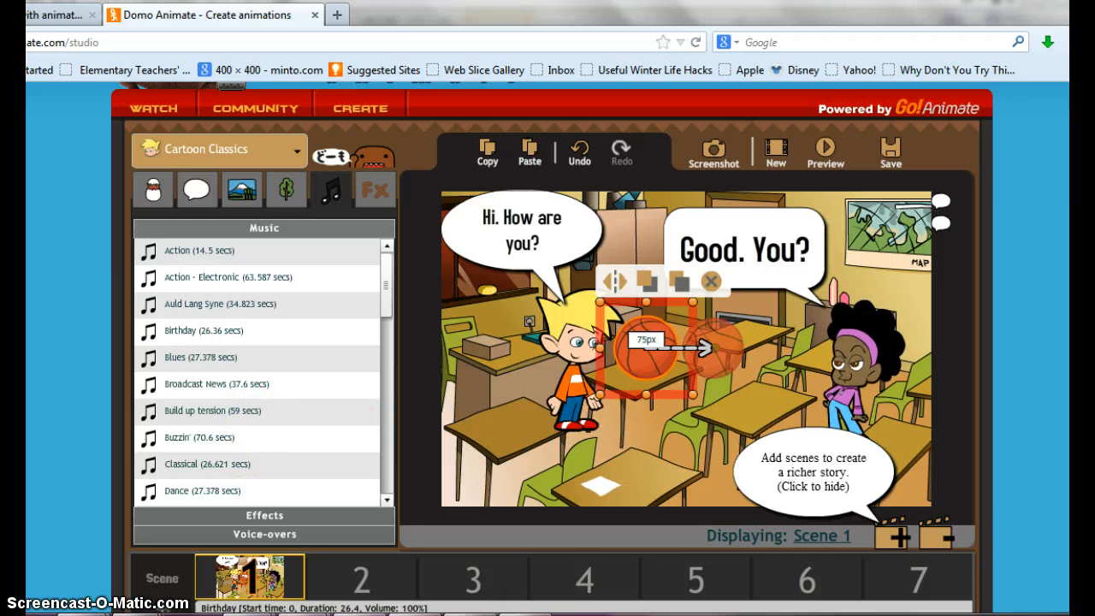
Limit the Birthday music's duration to 1 scene, and add a second scene to the animation
scroll(965, 590, "down", 2)
scroll(552, 348, "down", 1)
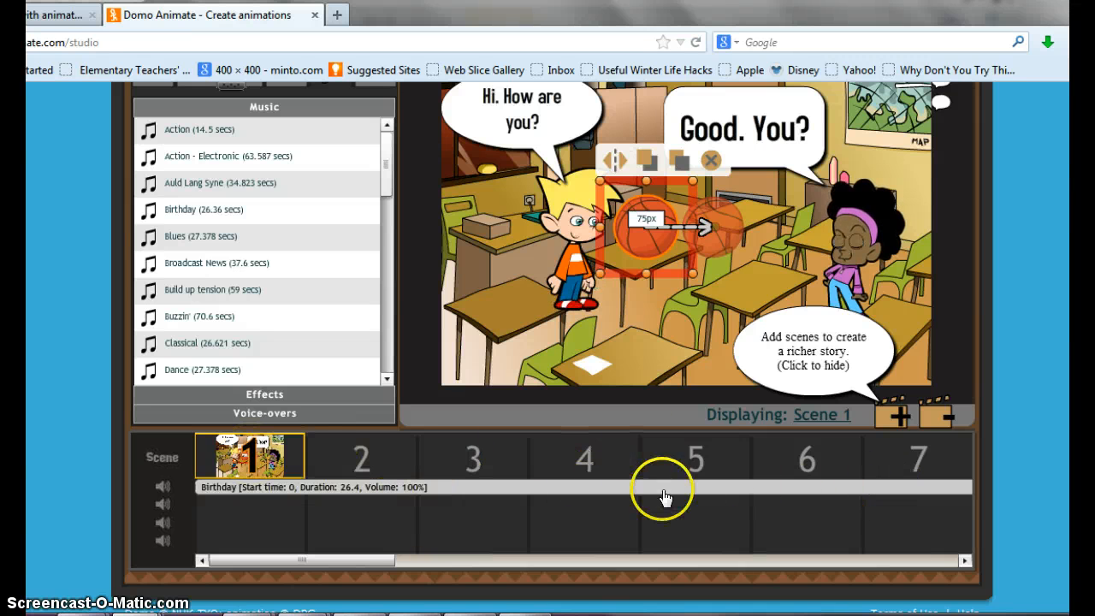
right_click(347, 494)
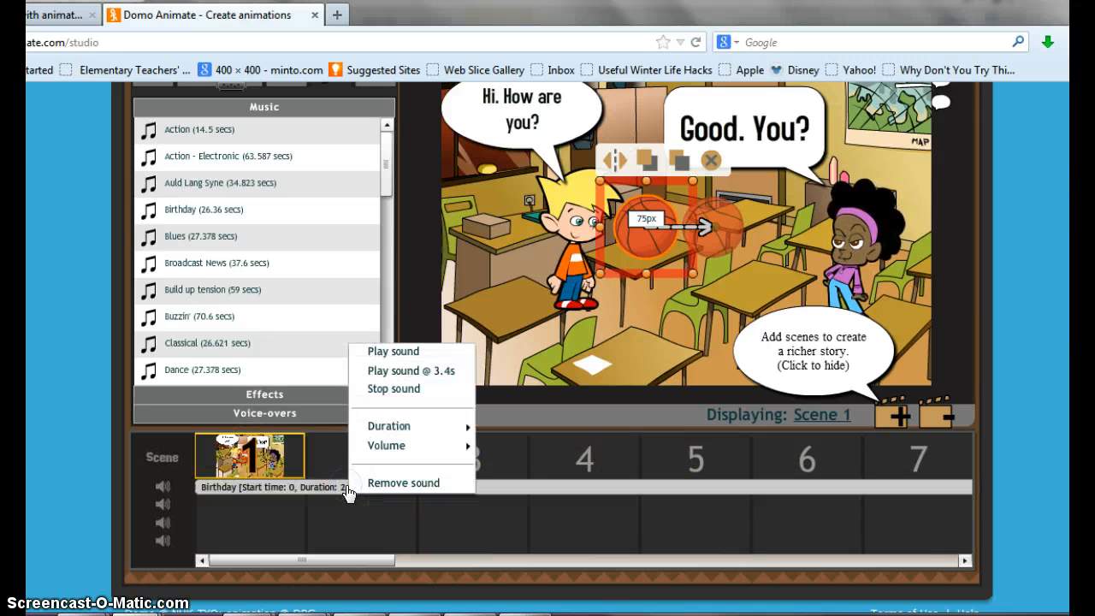
mouse_move(387, 431)
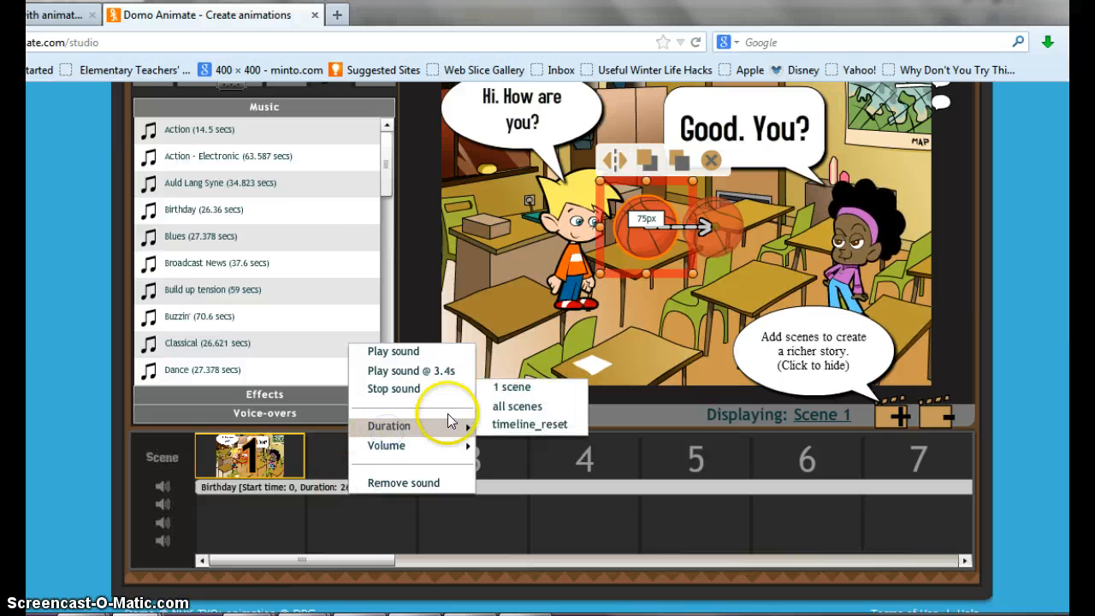
left_click(496, 389)
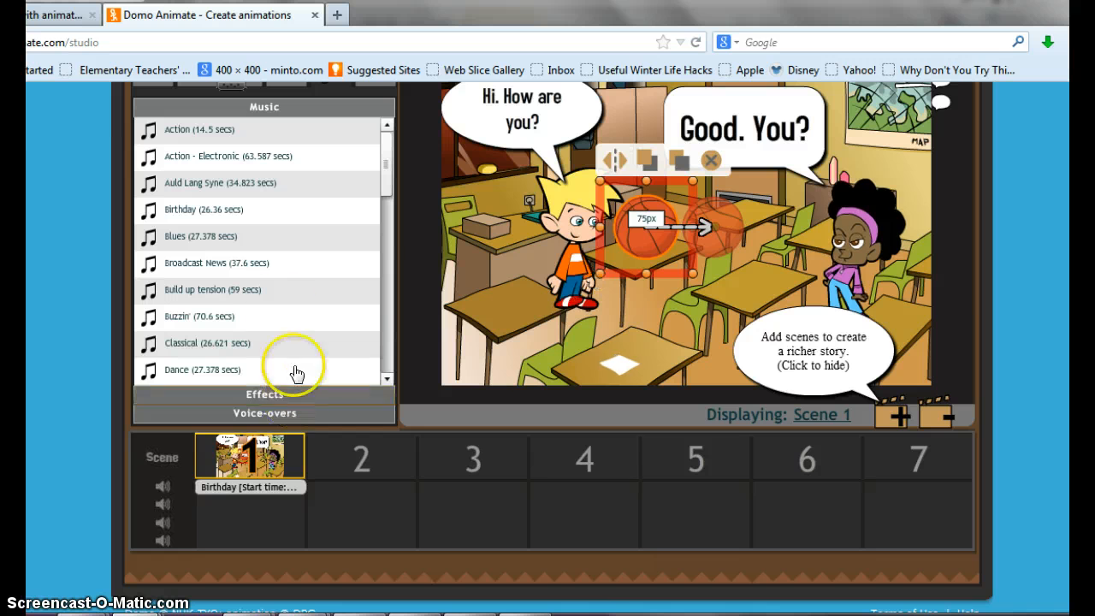
left_click(892, 417)
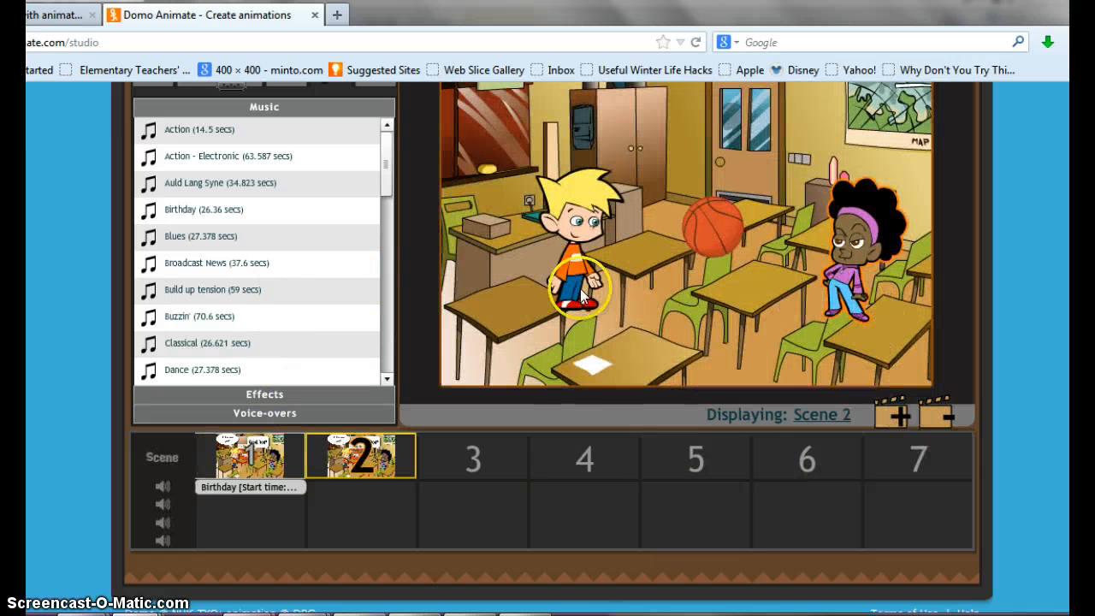
left_click(573, 289)
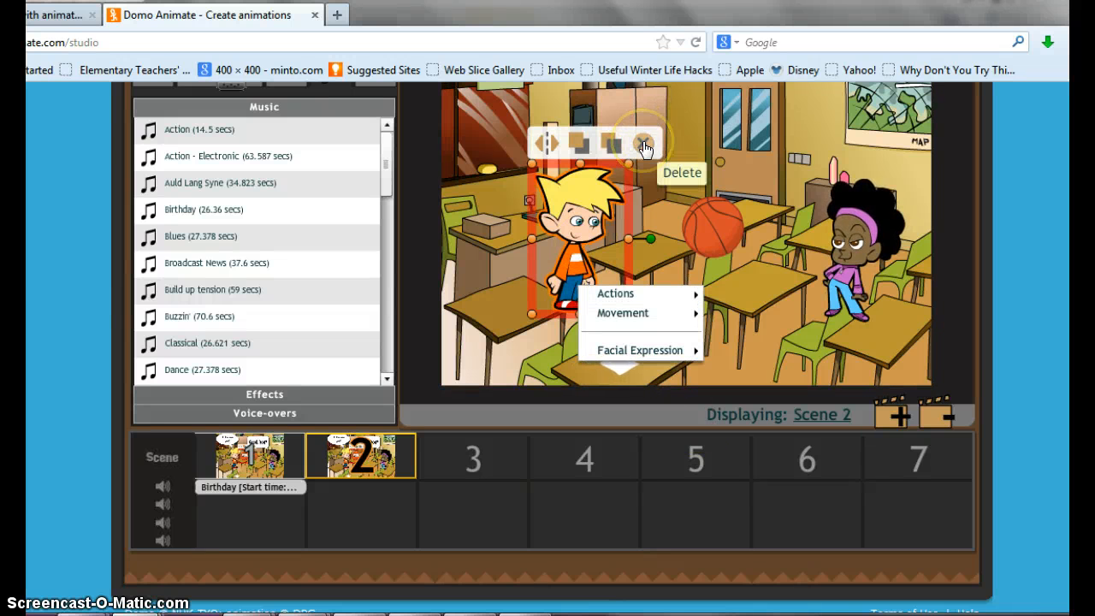
left_click(754, 290)
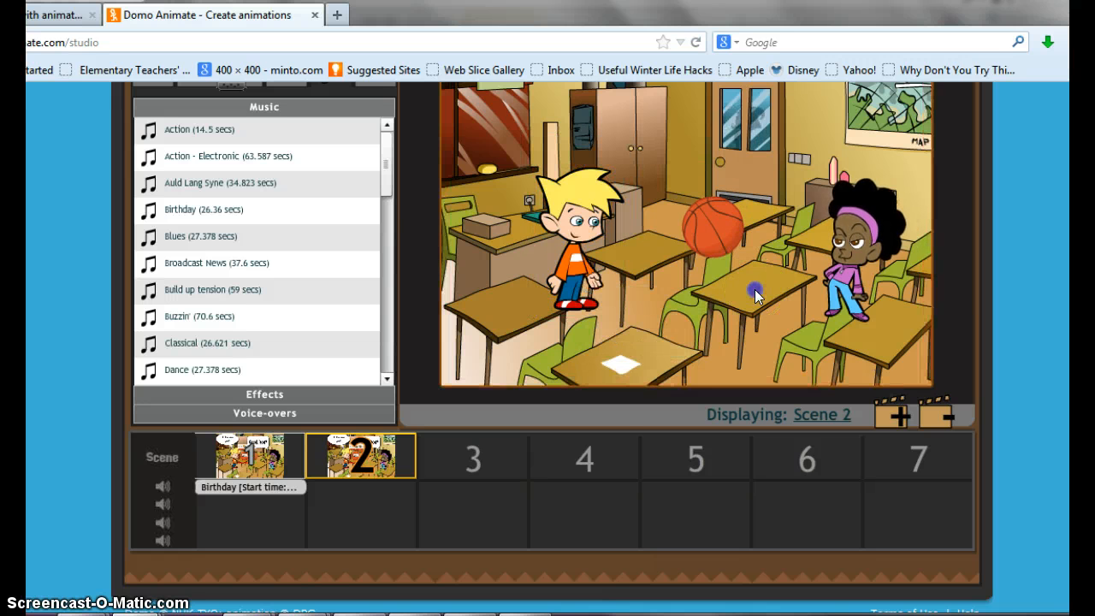
left_click(293, 452)
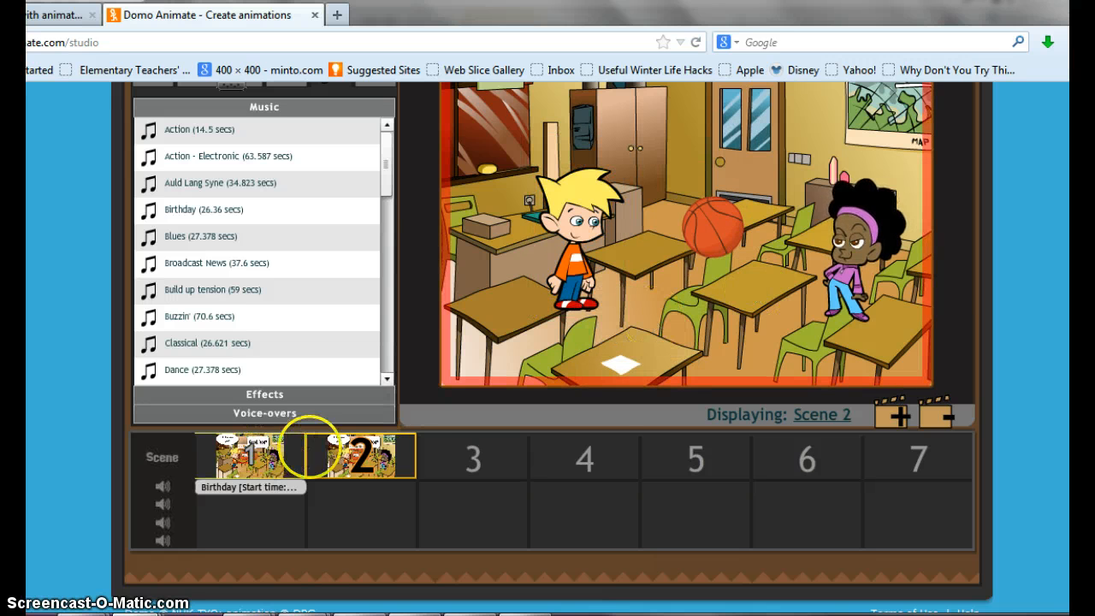
left_click(360, 462)
right_click(359, 463)
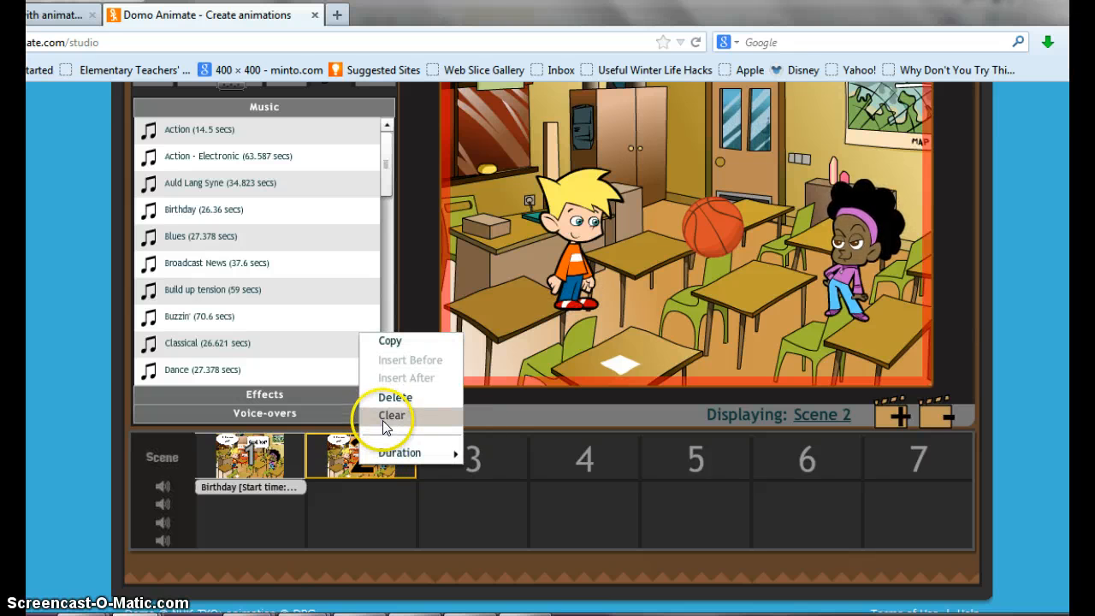
left_click(602, 337)
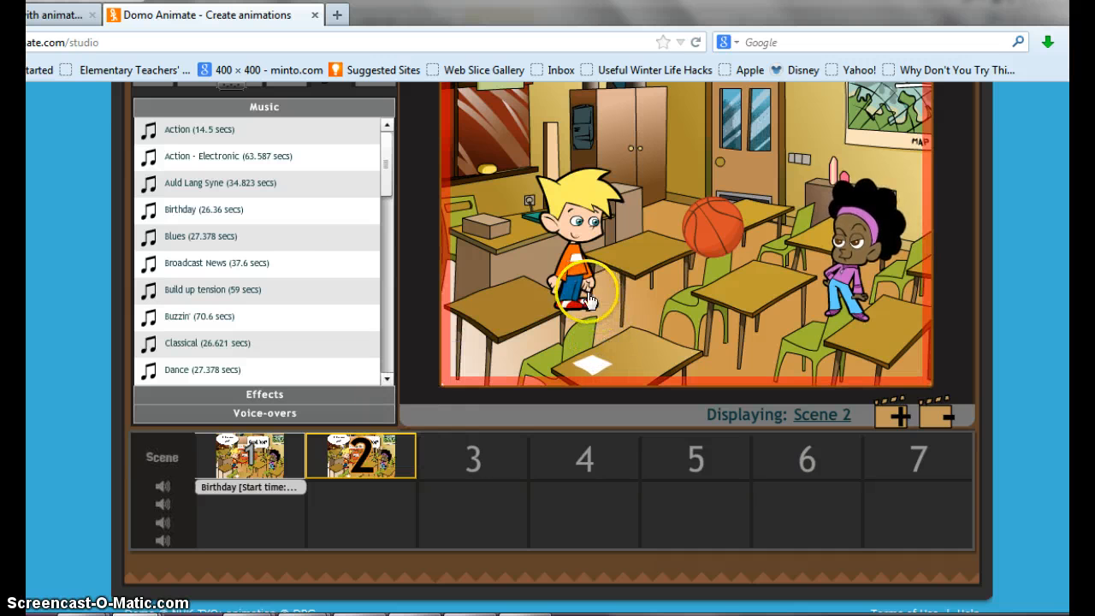
left_click_drag(333, 275, 500, 169)
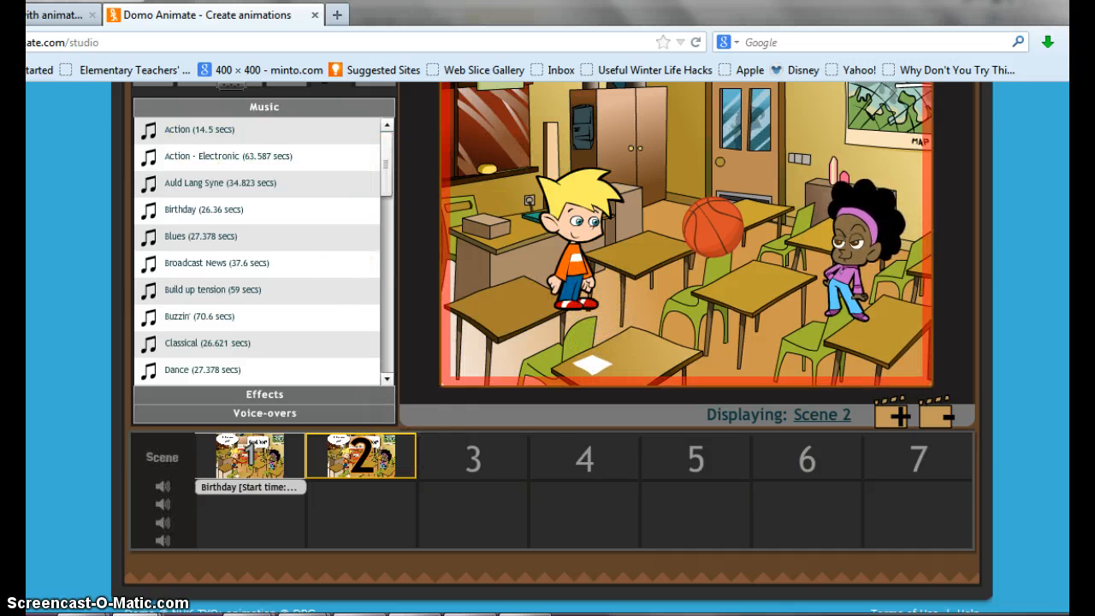
Add the birthday cake from the hand-held props to scene 2 and place it on the front desk
scroll(547, 343, "up", 3)
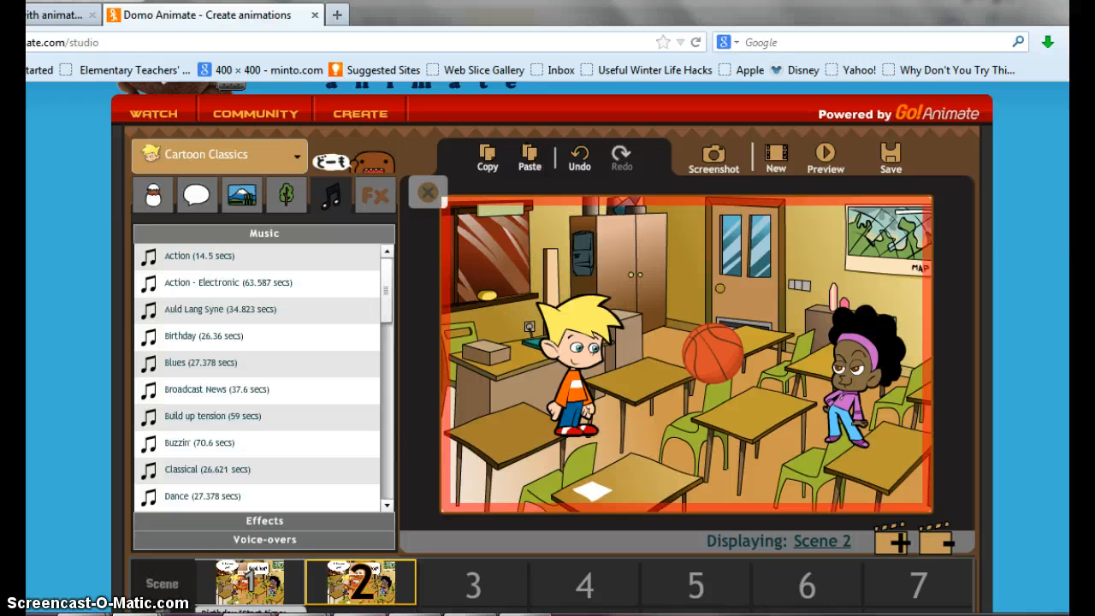
left_click(242, 195)
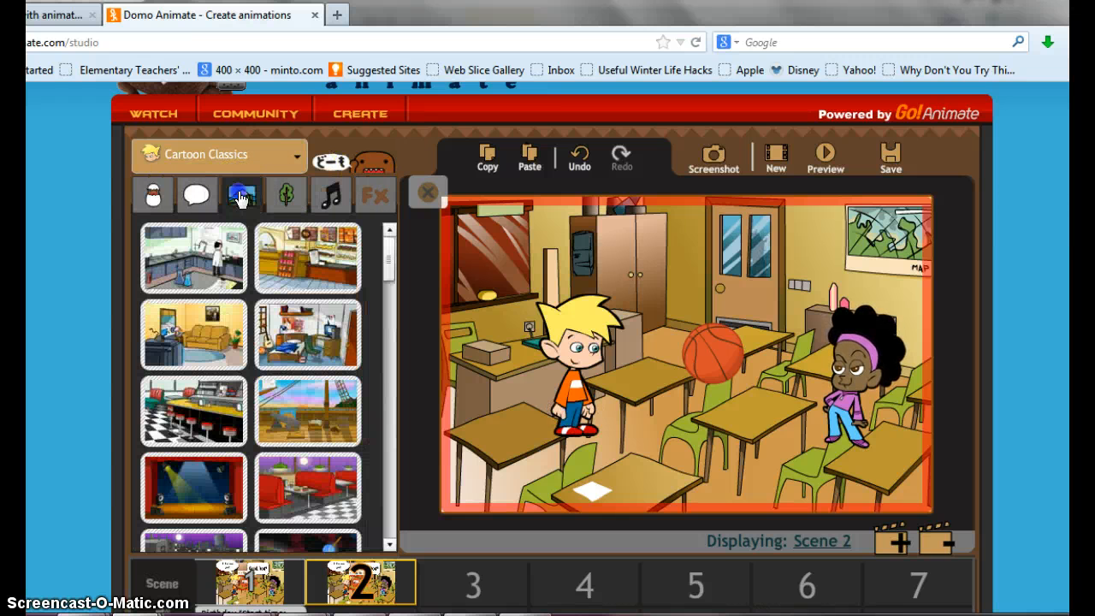
left_click(280, 199)
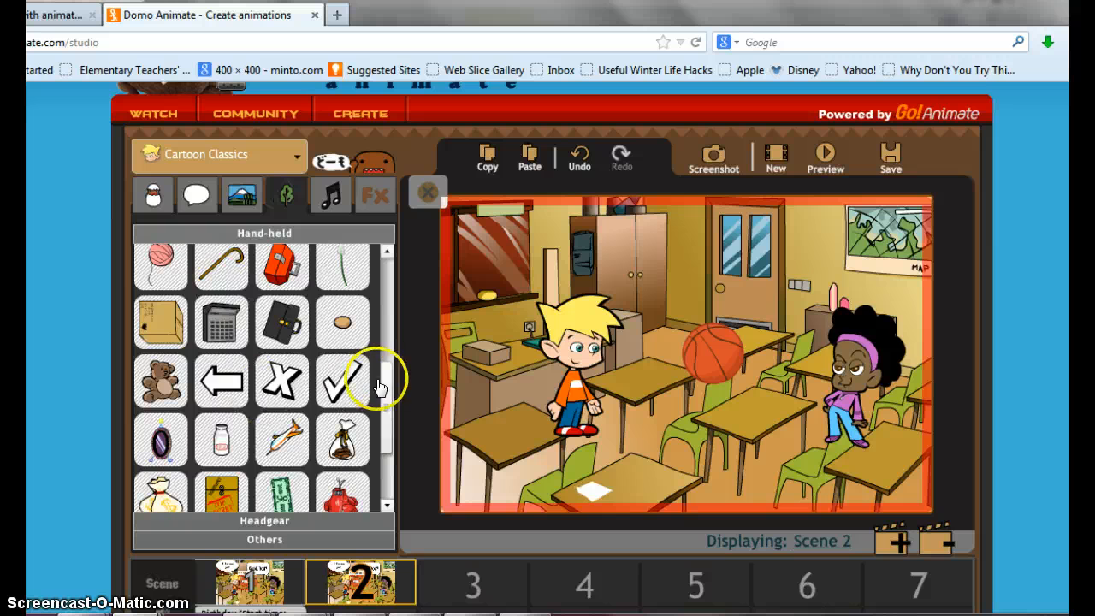
left_click_drag(384, 379, 387, 456)
left_click(281, 476)
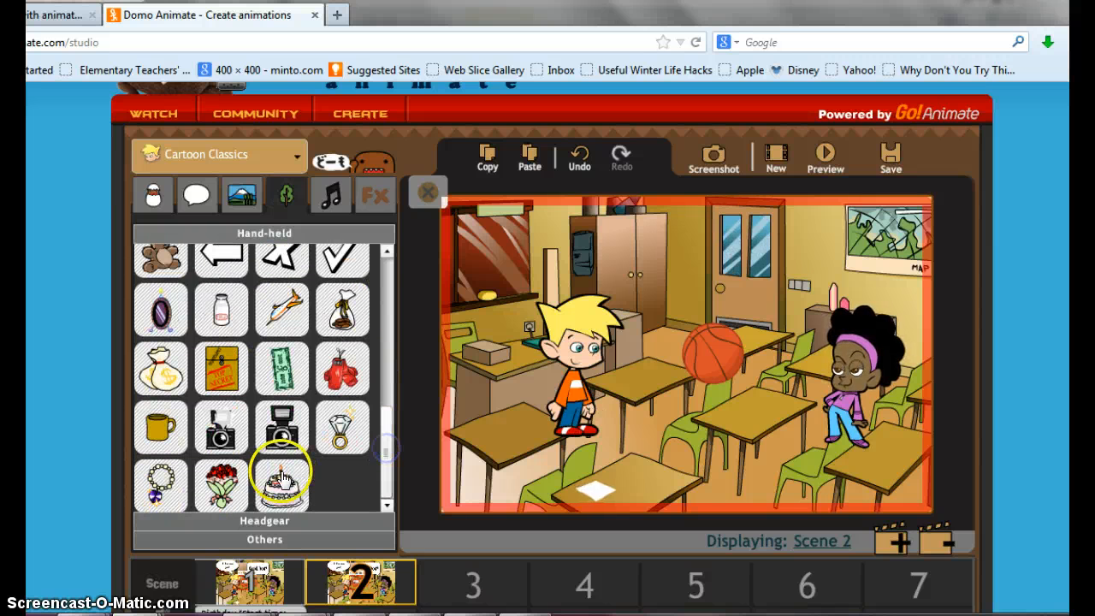
left_click_drag(281, 476, 634, 455)
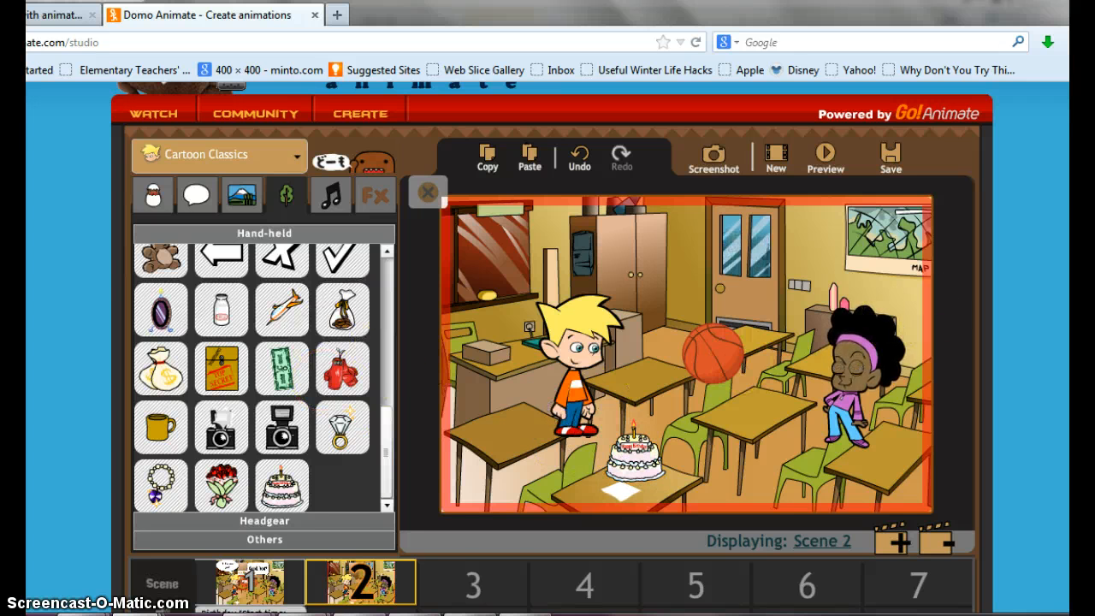
Add the Buzzer sound effect to scene 2 and browse the remaining sound effects
scroll(548, 342, "down", 1)
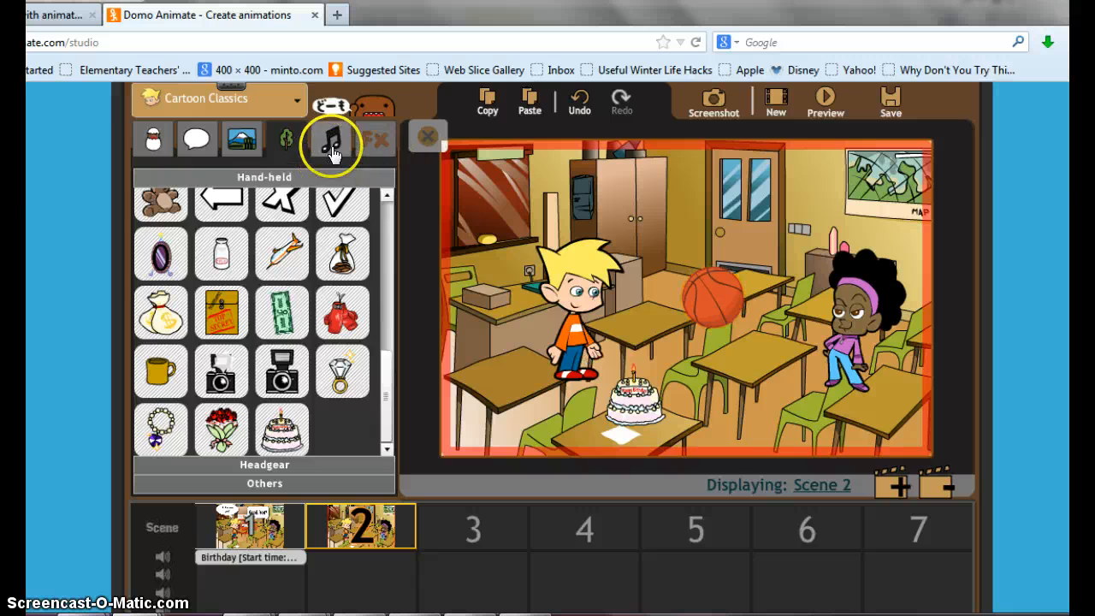
left_click(331, 152)
left_click(266, 465)
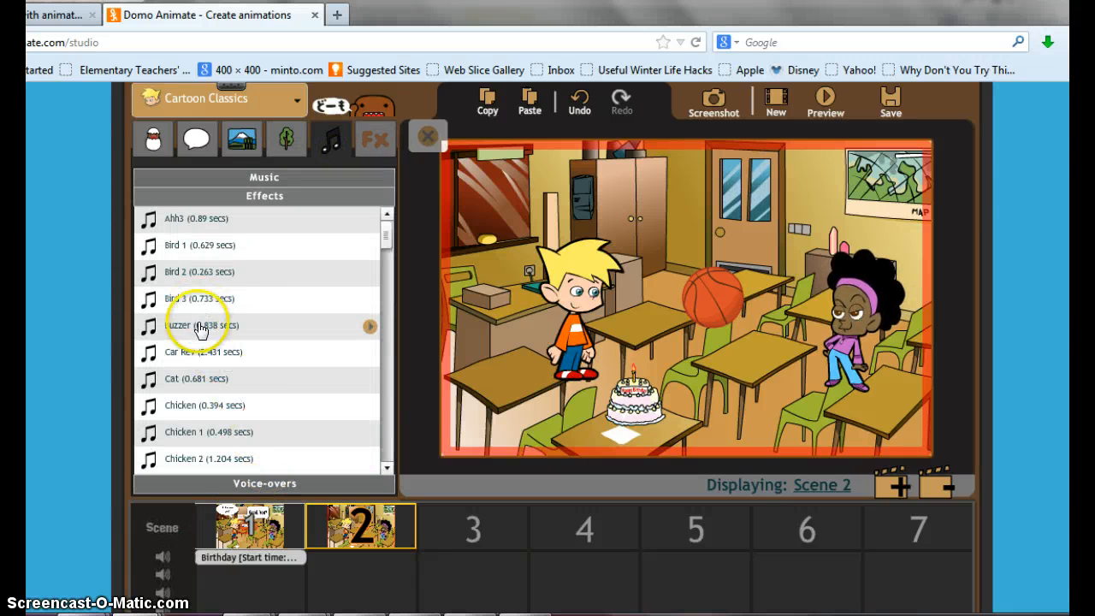
left_click(200, 330)
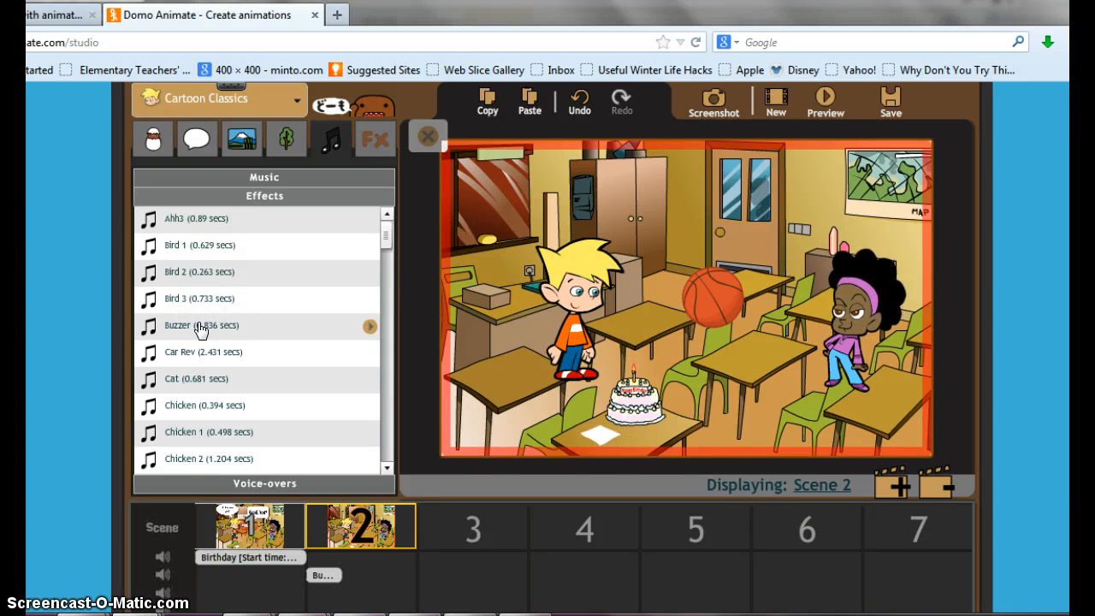
left_click_drag(305, 367, 236, 346)
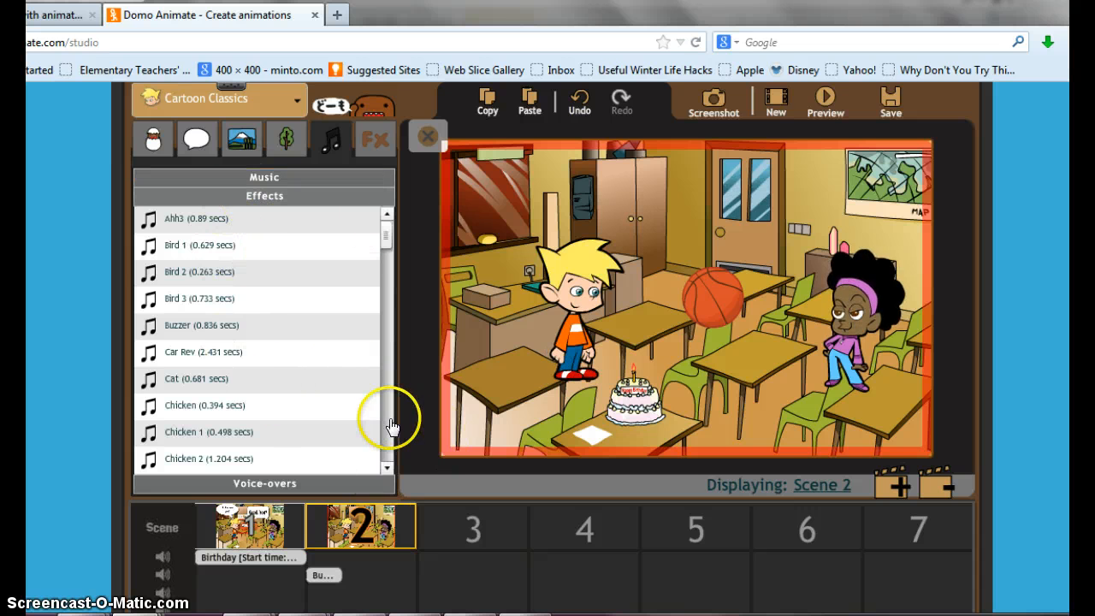
scroll(384, 454, "down", 10)
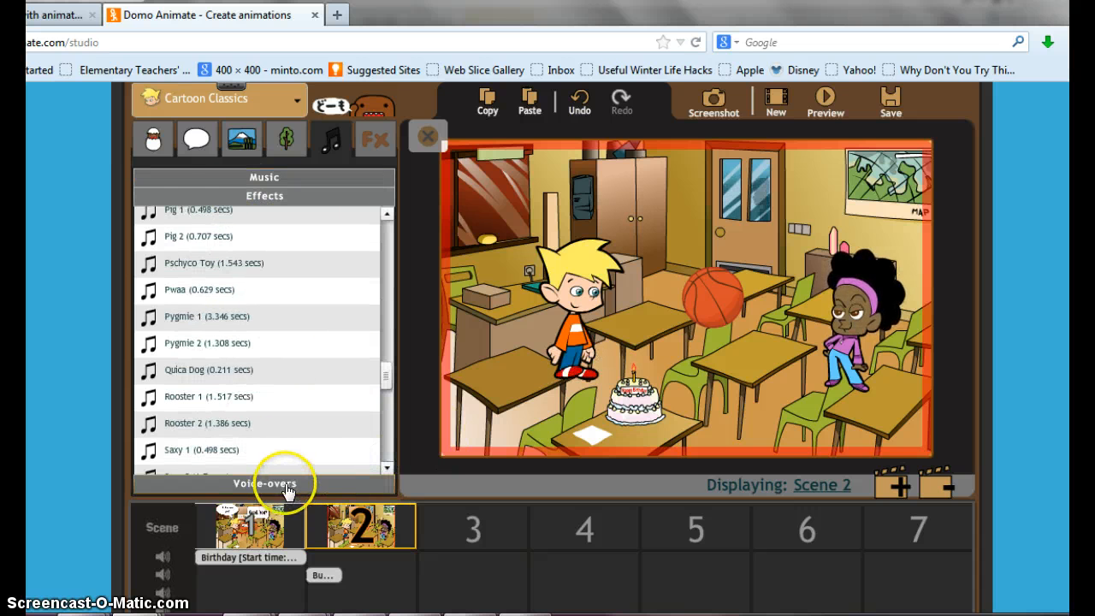
Switch to the Domo theme and add the Domo 1 and Mr. Usaji - Chuckle voice-overs to scene 2
left_click(207, 98)
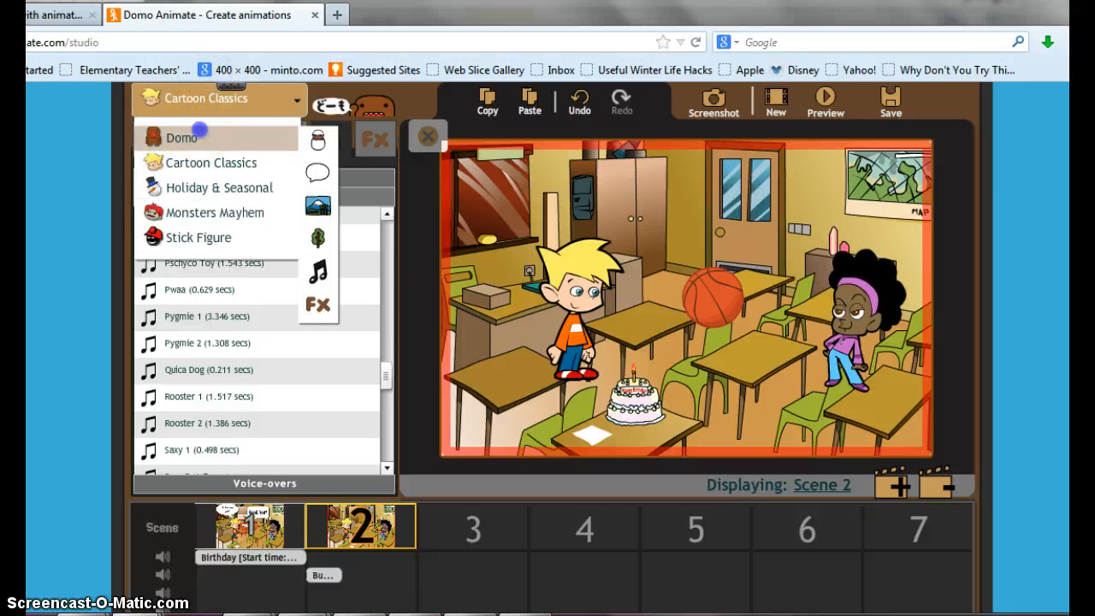
left_click(192, 137)
left_click(200, 483)
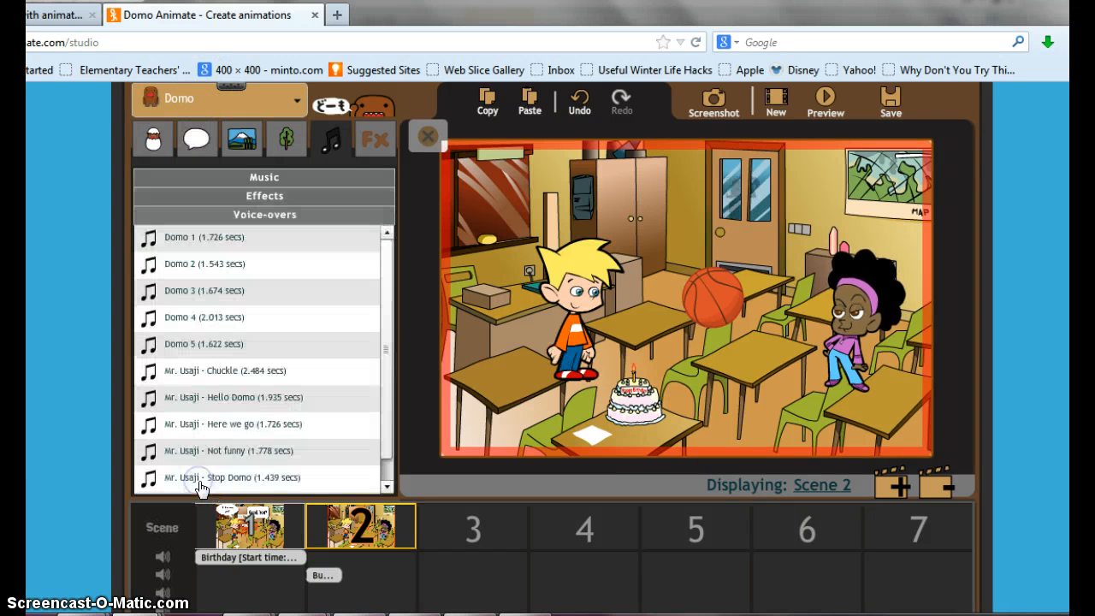
left_click(232, 242)
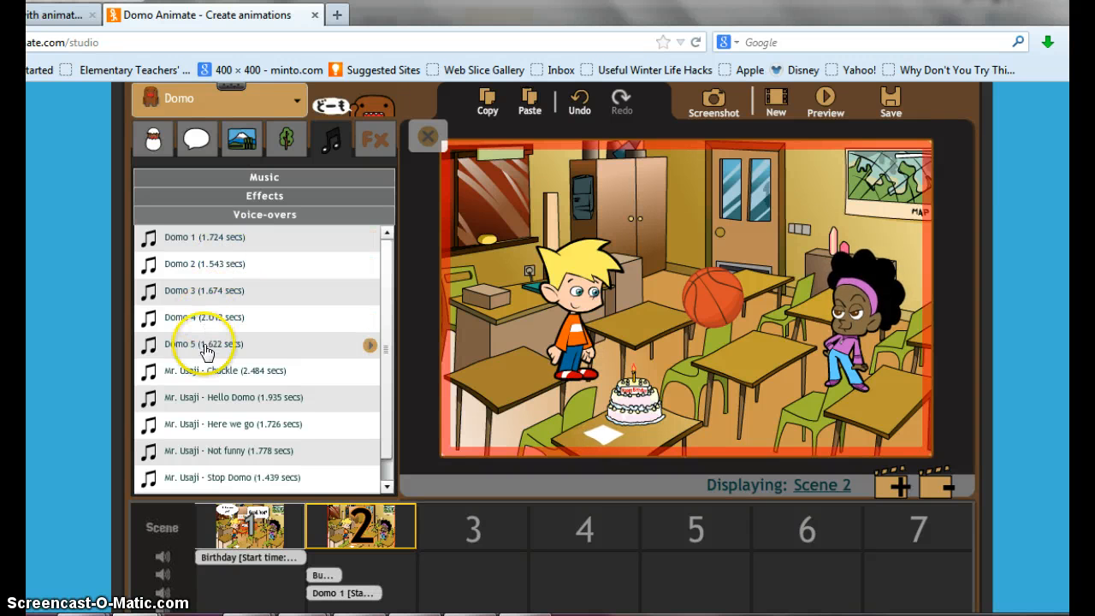
left_click(203, 373)
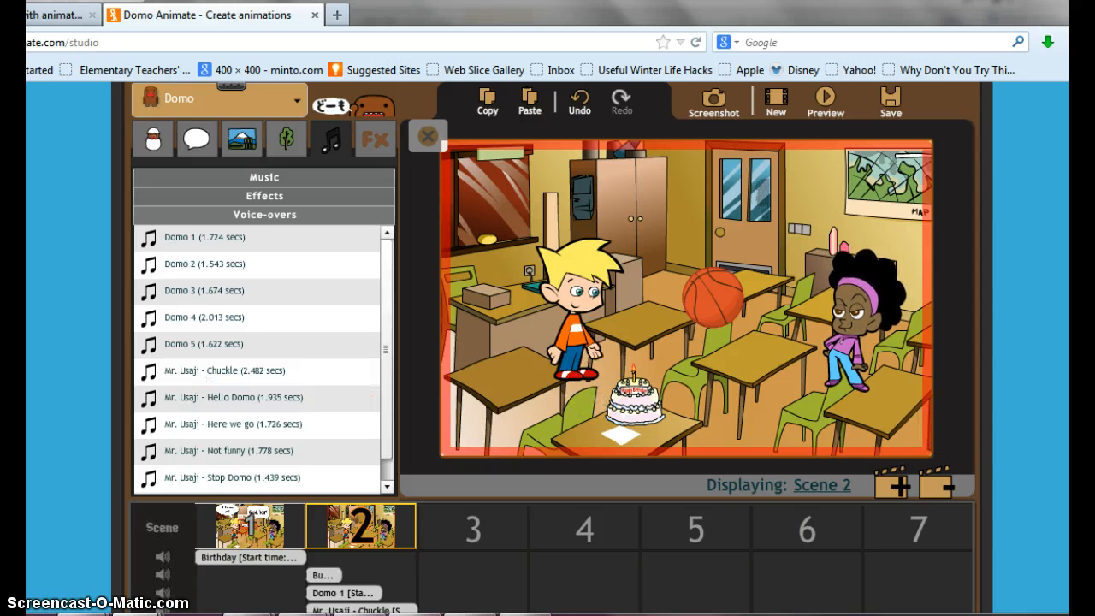
Remove the Domo 1 and Mr. Usaji - Chuckle voice-overs from the timeline
scroll(468, 510, "down", 2)
left_click(369, 500)
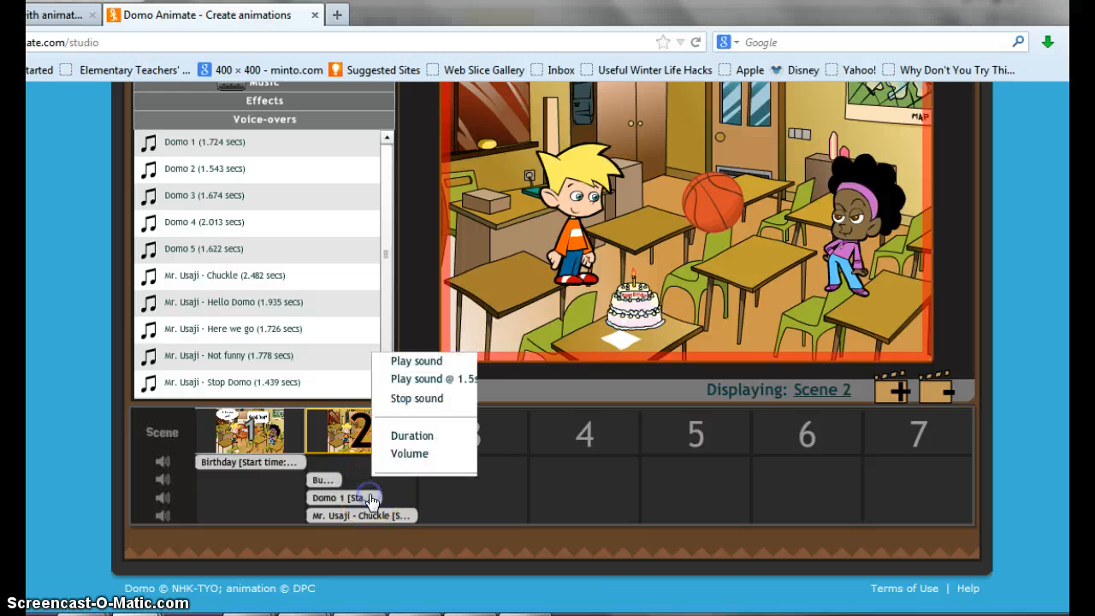
left_click(393, 493)
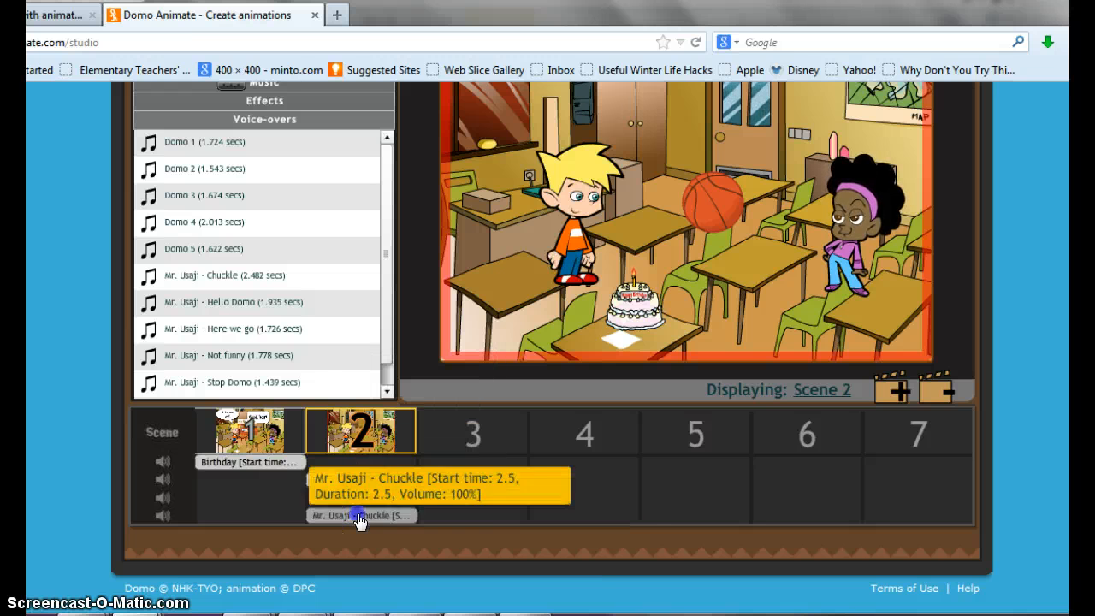
left_click(364, 513)
left_click(382, 511)
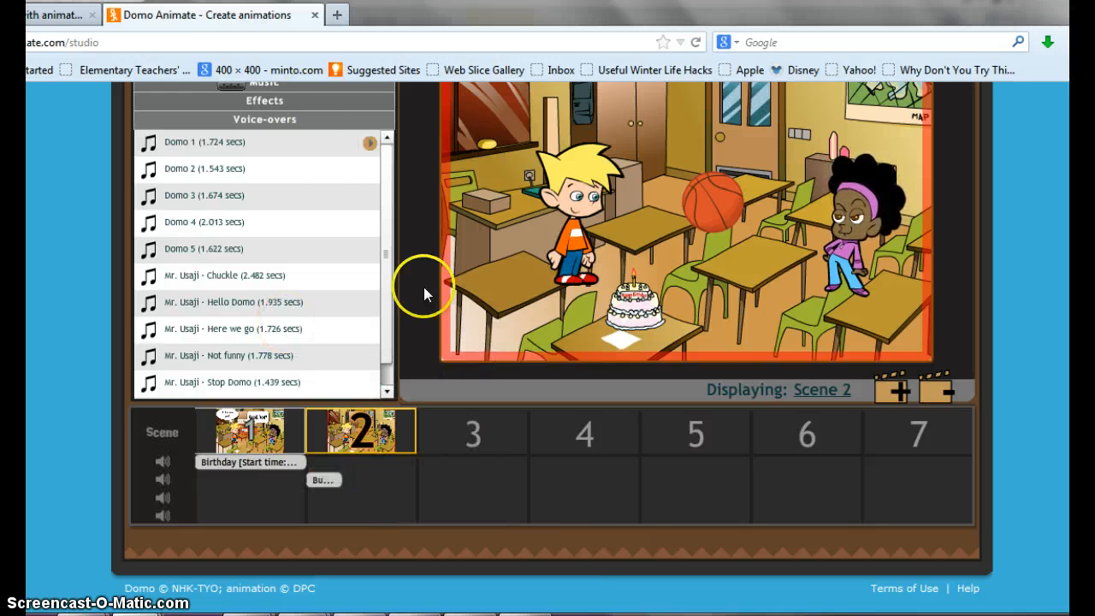
Add the rising water effect and the red curtain effect to scene 2
scroll(552, 343, "up", 3)
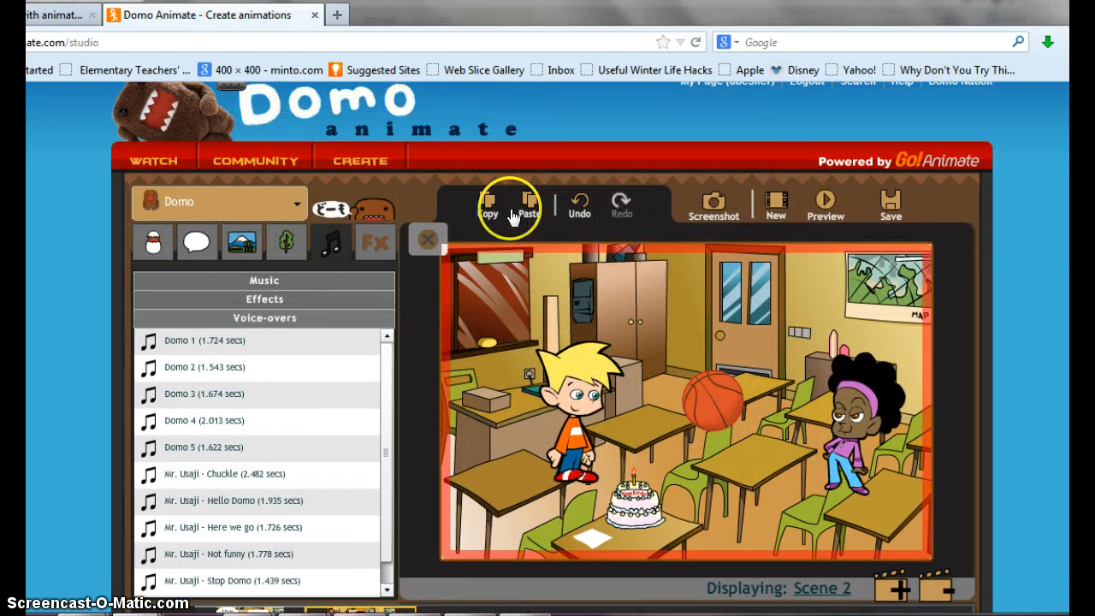
left_click(373, 247)
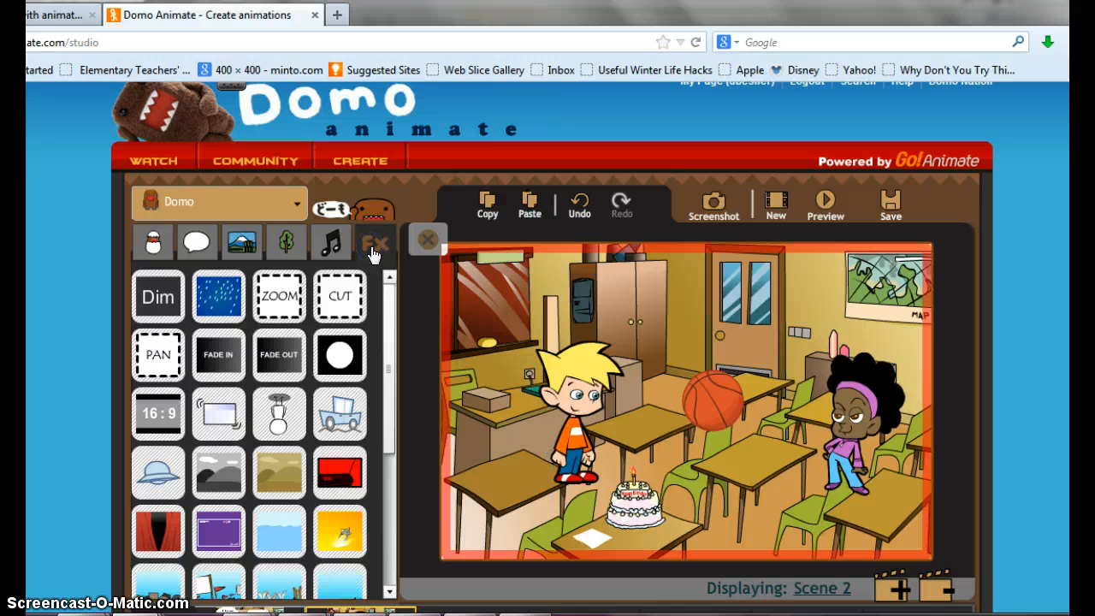
left_click(290, 539)
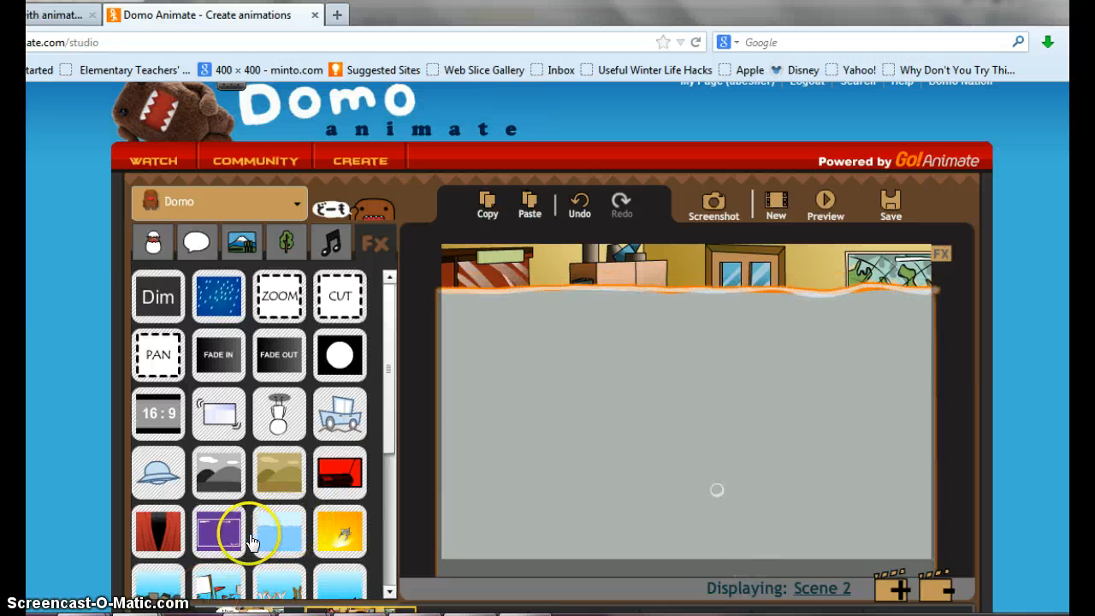
left_click(152, 534)
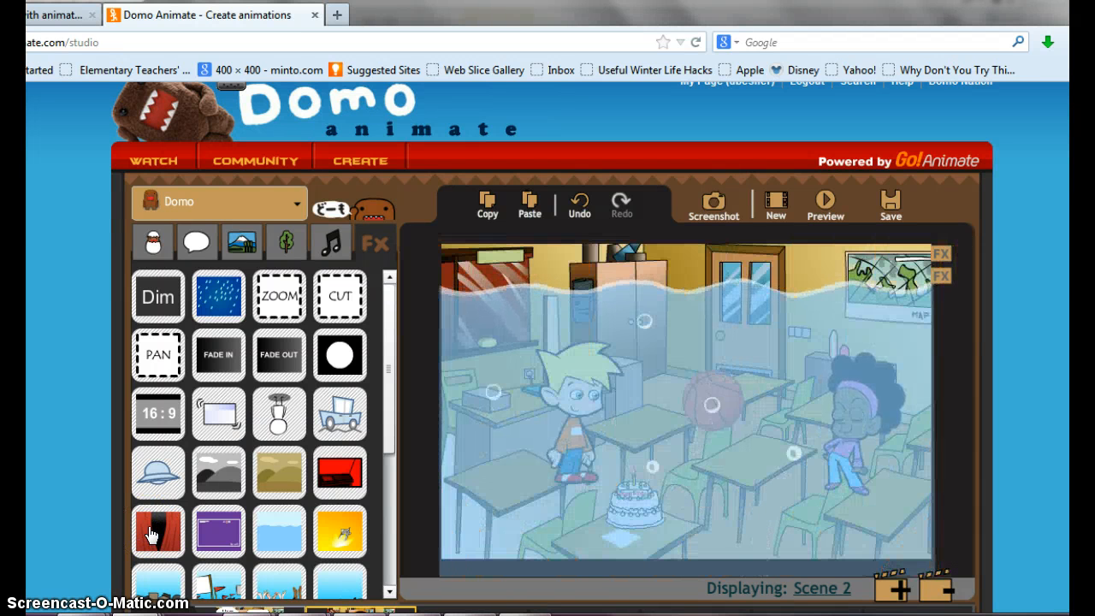
Preview the whole animation and close the preview
left_click(827, 209)
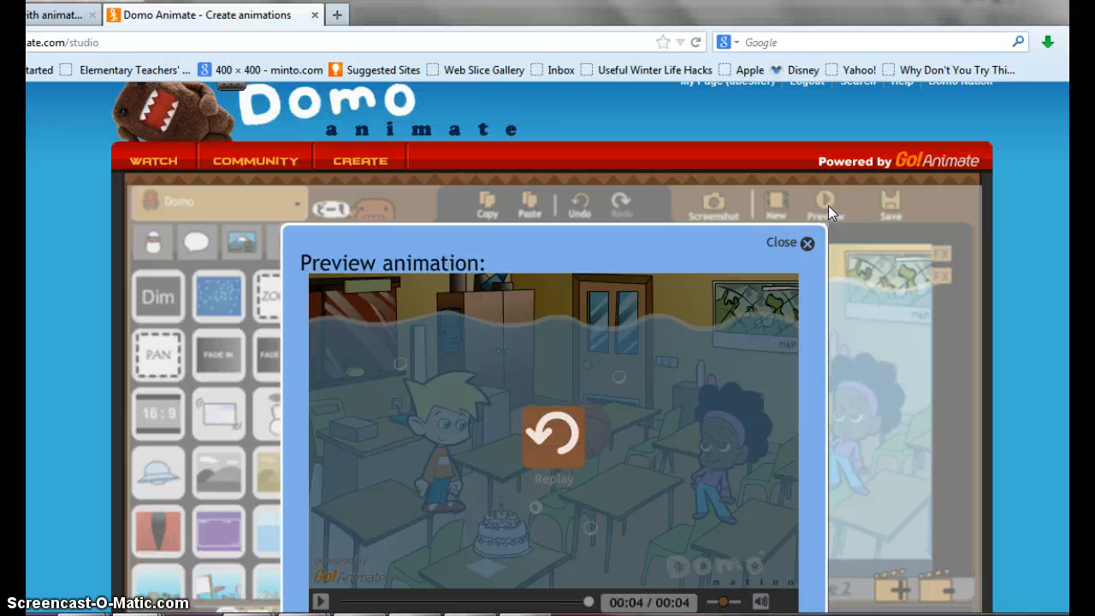
left_click(807, 244)
Start saving the animation, entering Test 3 as the title and test 3 as the tag
left_click(890, 206)
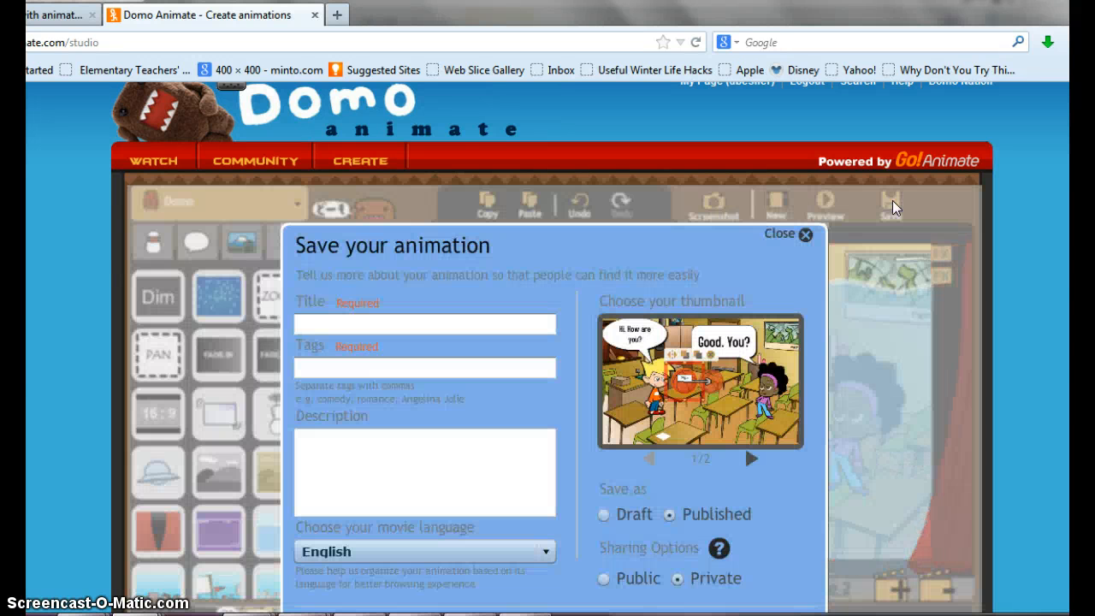
left_click(424, 322)
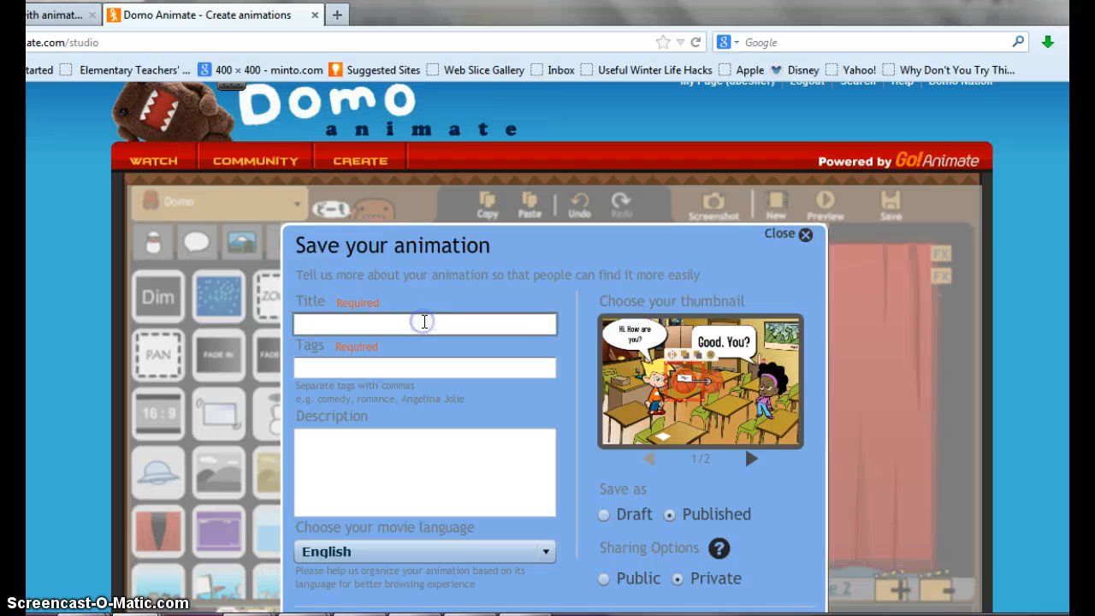
type("Test 3")
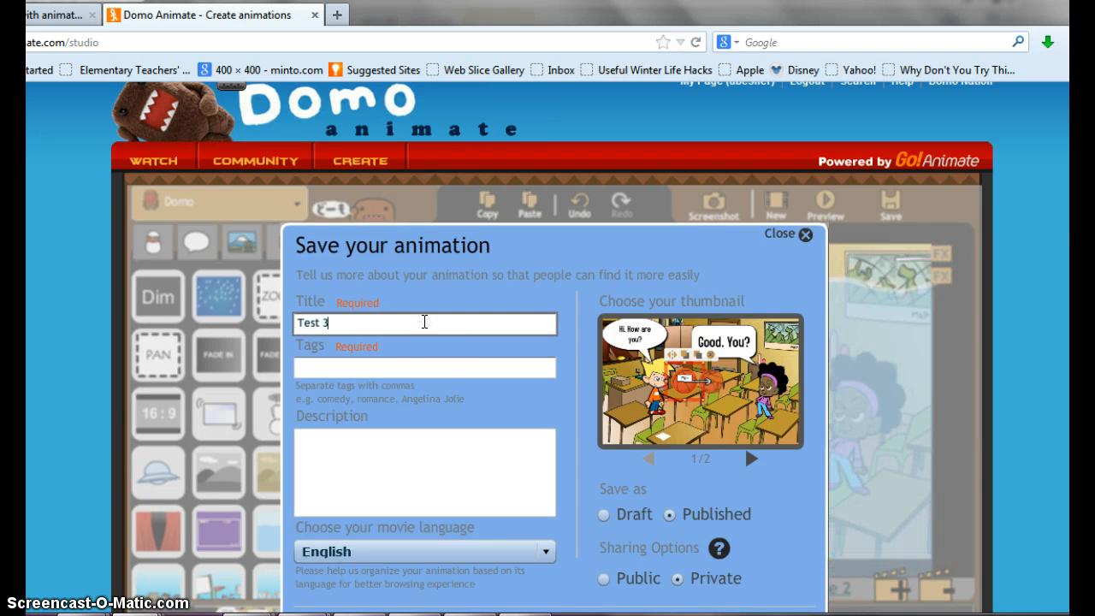
left_click(420, 366)
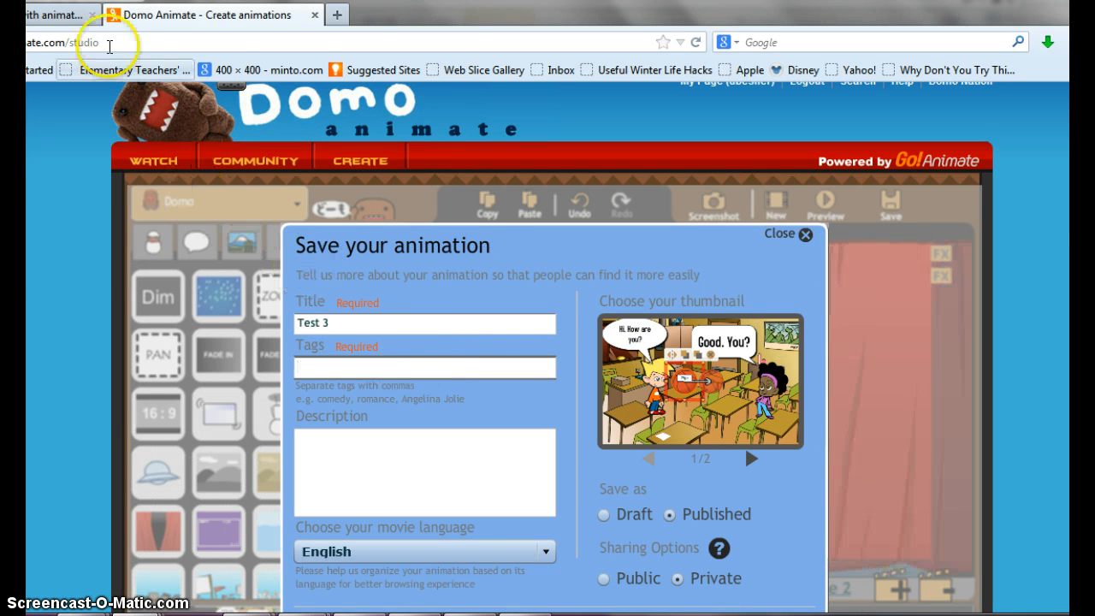
left_click(311, 364)
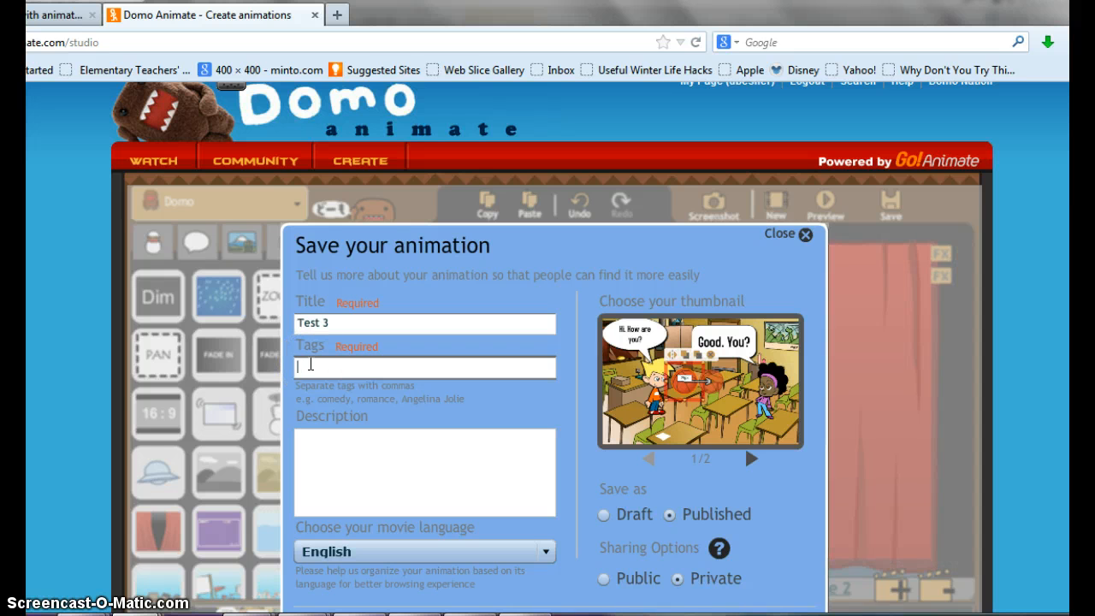
type("test 3")
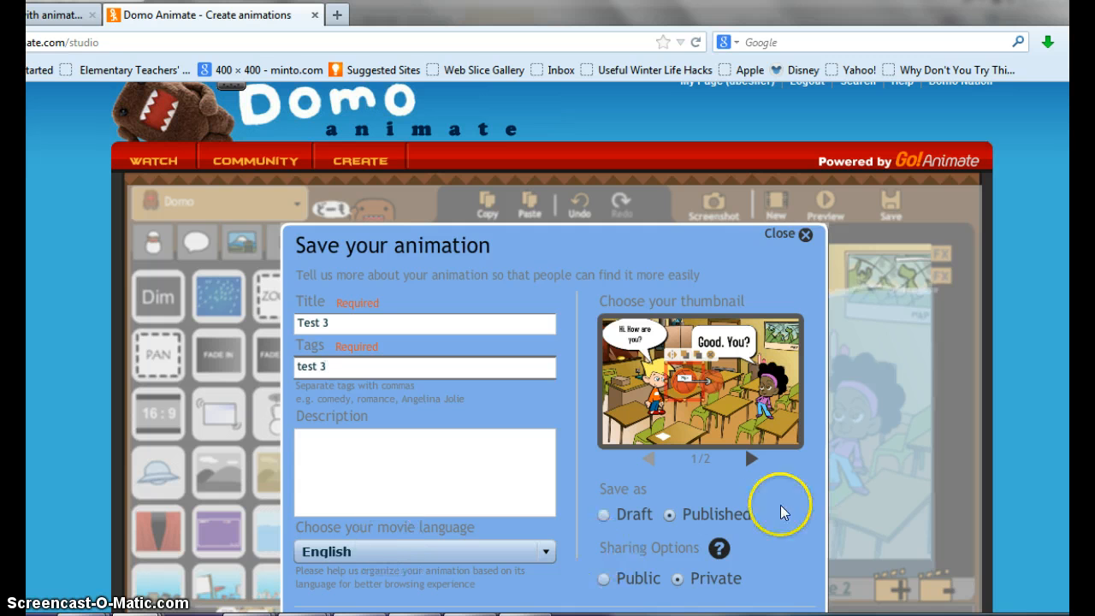
Set the animation's sharing option to Public and save it with sharing
left_click(603, 579)
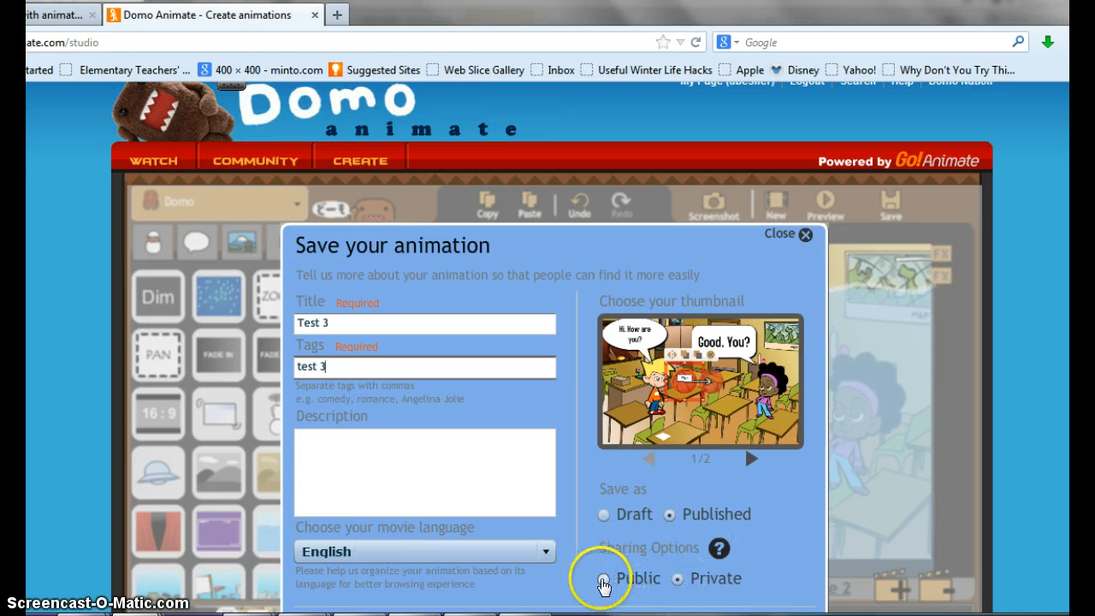
scroll(790, 462, "down", 3)
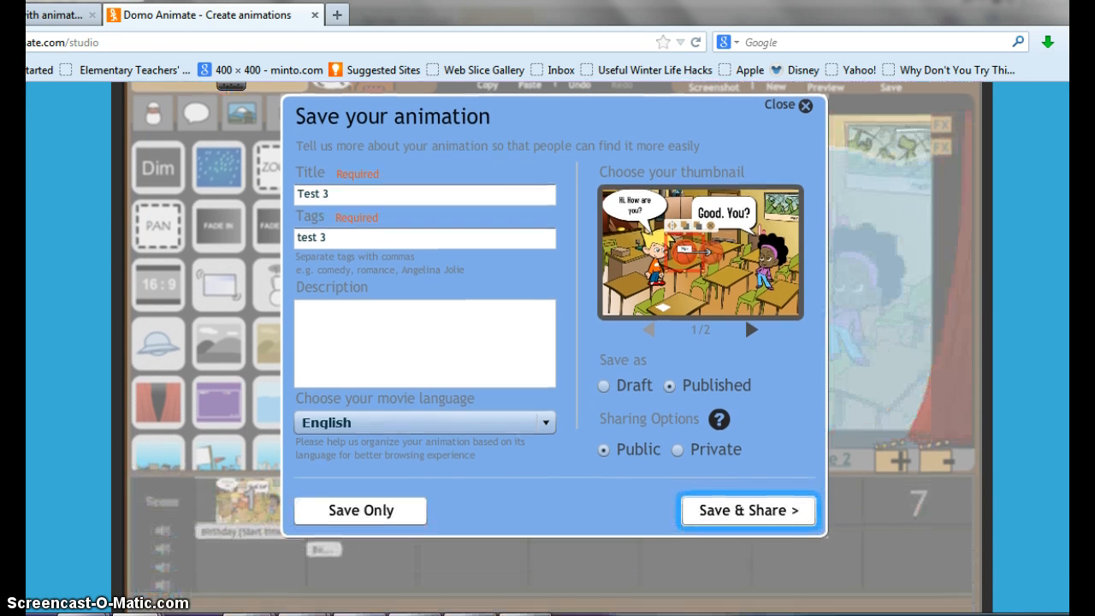
left_click(737, 510)
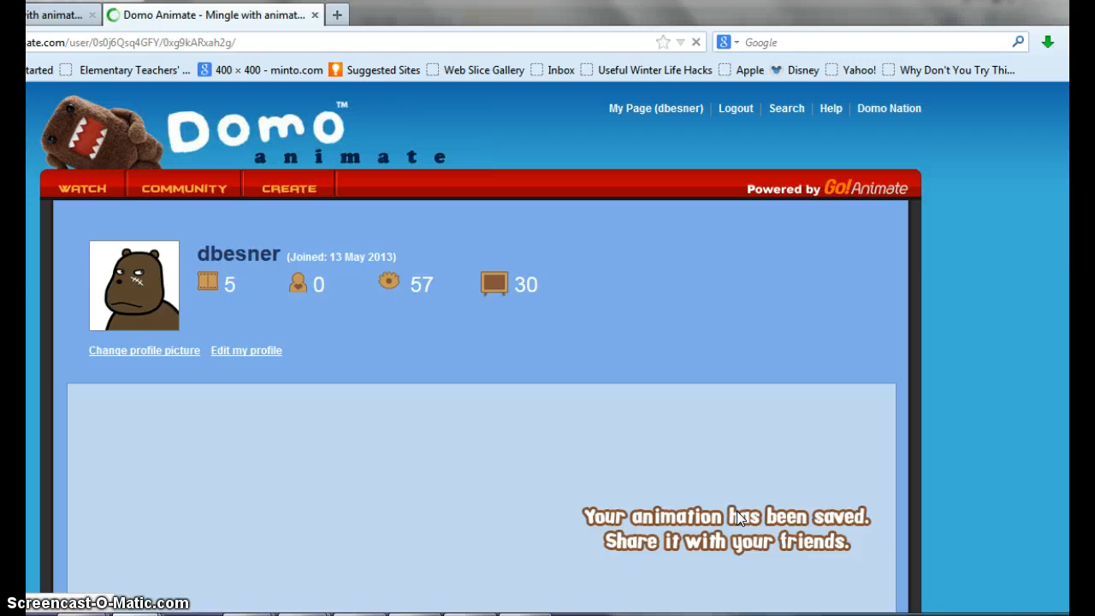
Open the embed options of the saved animation and copy the code for embedding it on a website
scroll(547, 346, "down", 3)
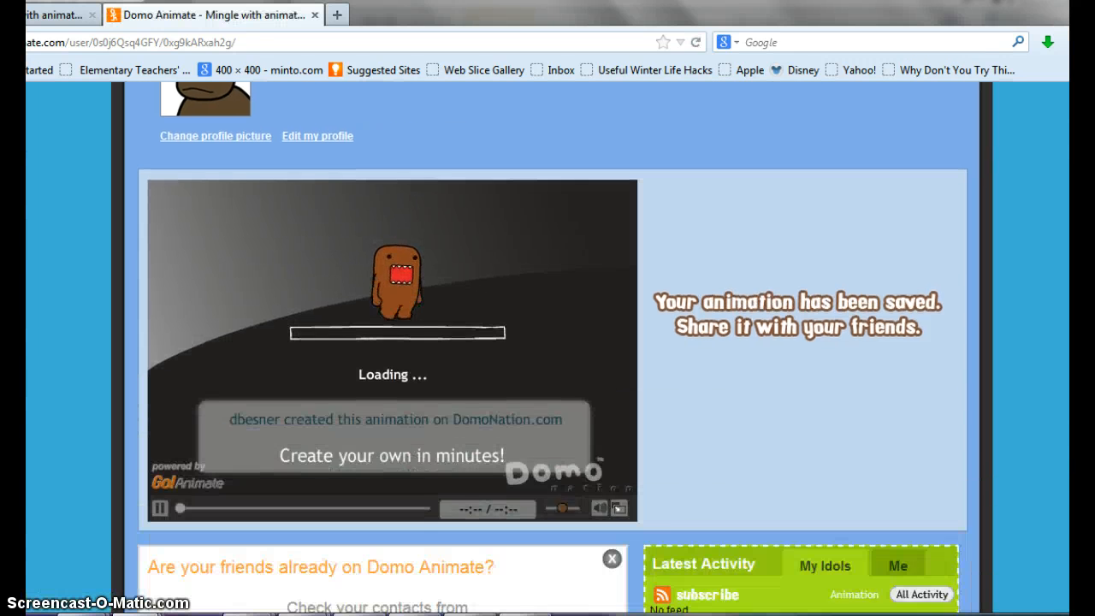
scroll(548, 342, "down", 1)
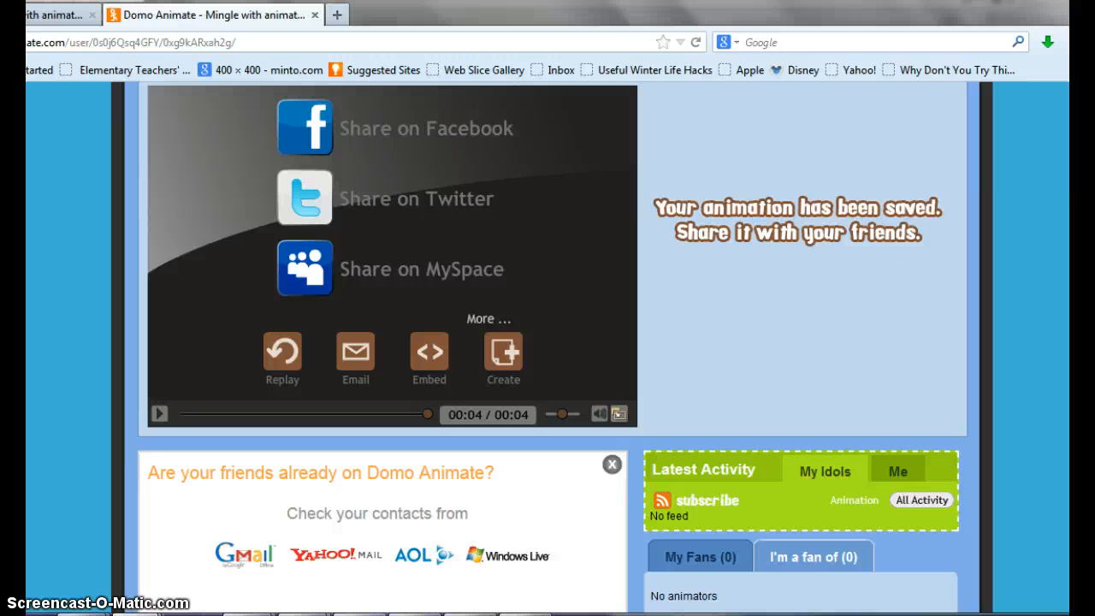
left_click(421, 357)
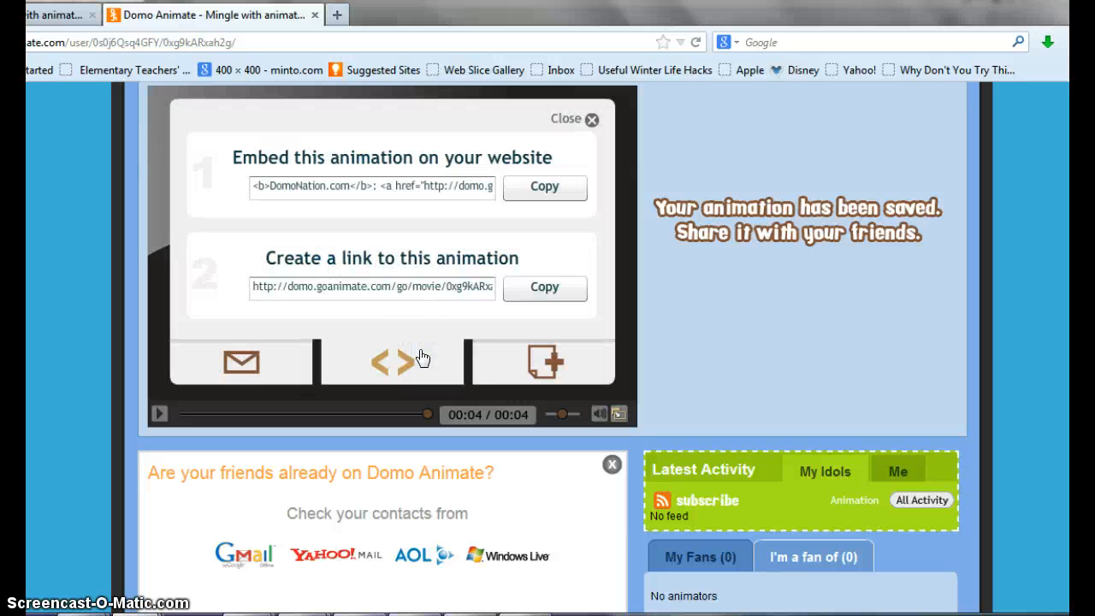
left_click(526, 195)
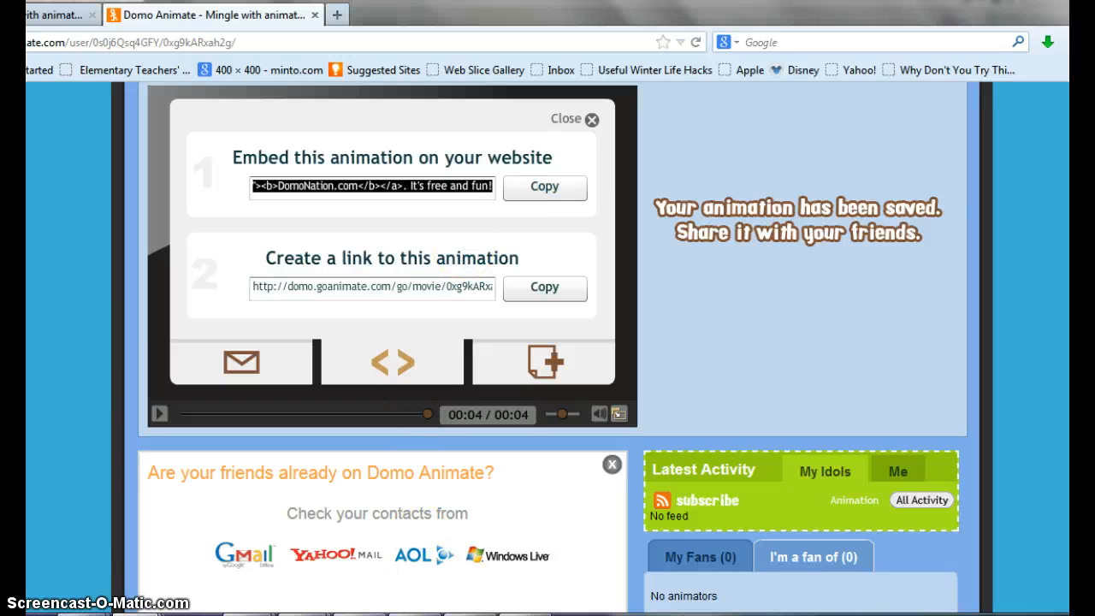
Switch to the Reading Part 2 course's Questions discussion and start a new thread titled Test 1
mouse_move(249, 614)
left_click(329, 543)
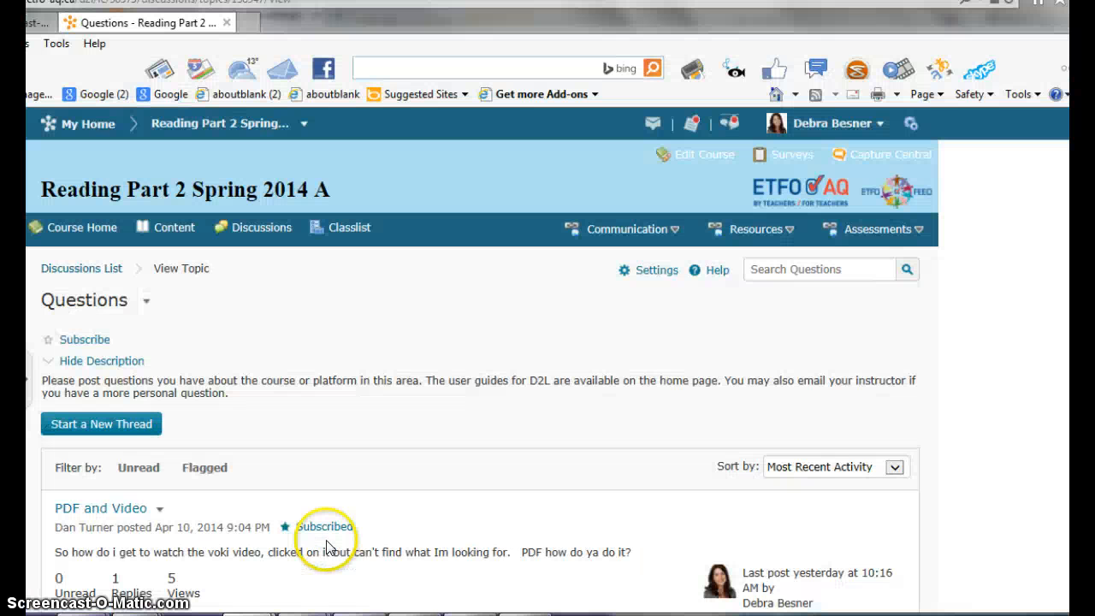
left_click(71, 426)
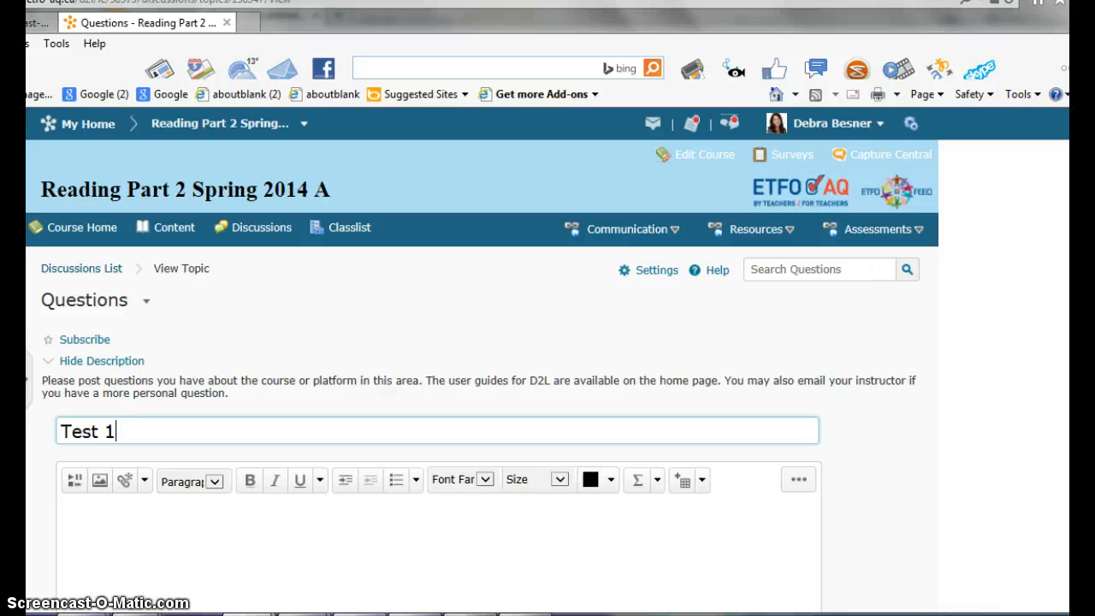
Paste the copied embed code into the new thread's HTML source, save it and post the thread
scroll(548, 342, "down", 5)
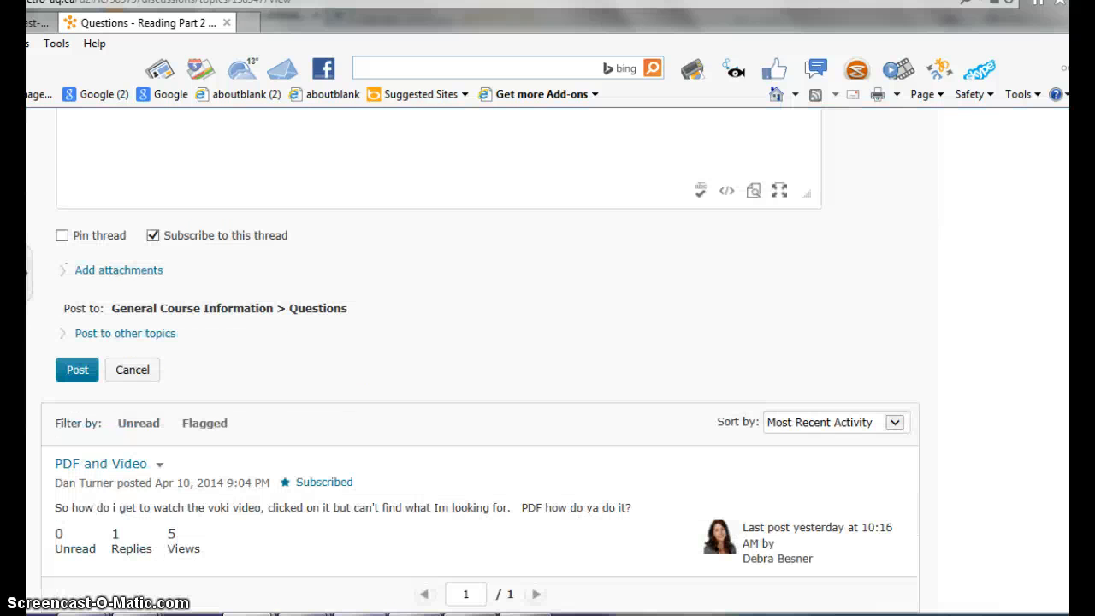
left_click(731, 192)
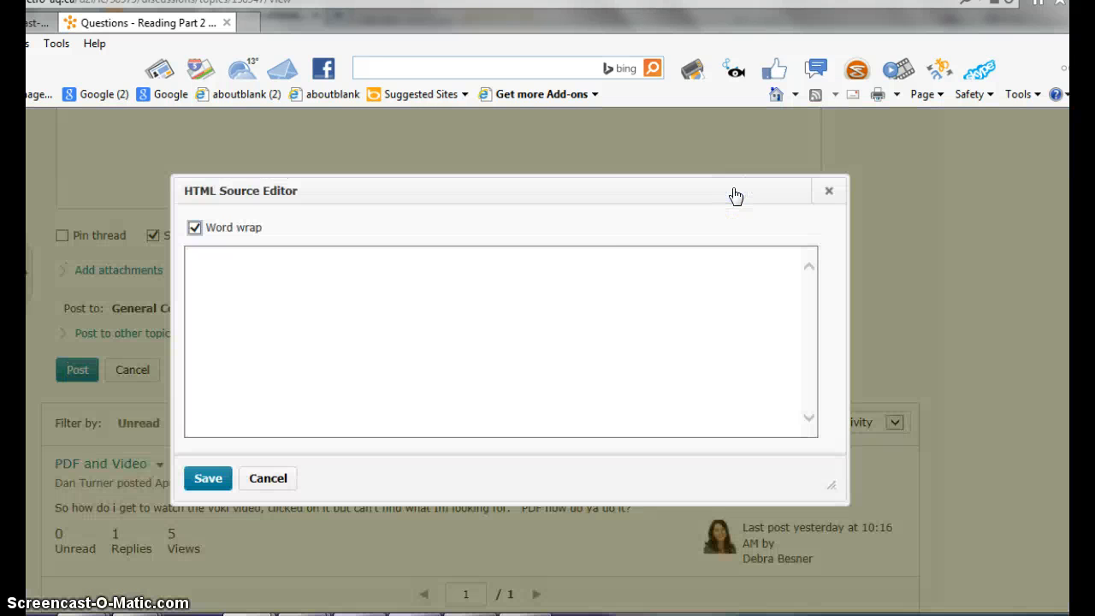
left_click(257, 329)
type("<b>DomoNation.com</b>: <a href=\"http://domo.goanimate.com/go/movie/0xg9kARxah2g?utm%5Fsource=embed\" target=\"_blank\">Test 3</a> by <a href=\"http://domo.goanimate.com/go/user/0s0j6Qsq4GFY?utm%5Fsource=embed\" target=\"_blank\">dbesner</a><br/><embed src='http://domo.goanimate.com//api/animation/player?utm_source=embed' type='application/x-shockwave-flash' wmode='transparent' width='400' height='286' FlashVars='movieOwner=dbesner&movieId=0xg9kARxah2g&movieLid=&movieTitle=Test%203&movieDesc=&userId=0s0j6Qsq4GFY&apiserver=http%3A//domo.goanimate.com/&appCode=go&thumbnailURL=http%3A//fs.domo.goanimate.com/files/thumbnails/movie/1534/6646534/20085282L.jpg&fb_app_url=http%3A//domo.goanimate.com/&copyable=0&showButtons=1&isEmbed=1&chain_mids=&ctc=domo&tlang=en_US&isPublished=1&movieOwnerId=0s0j6Qsq4GFY&is_private_shared=0' allowScriptAccess='always' allowFullScreen='true'></embed><br><br>Like it? Create your own at <a href=\"http://domo.goanimate.com/?utm%5Fsource=embed\"><b>DomoNation.com</b></a>. It's free and fun!")
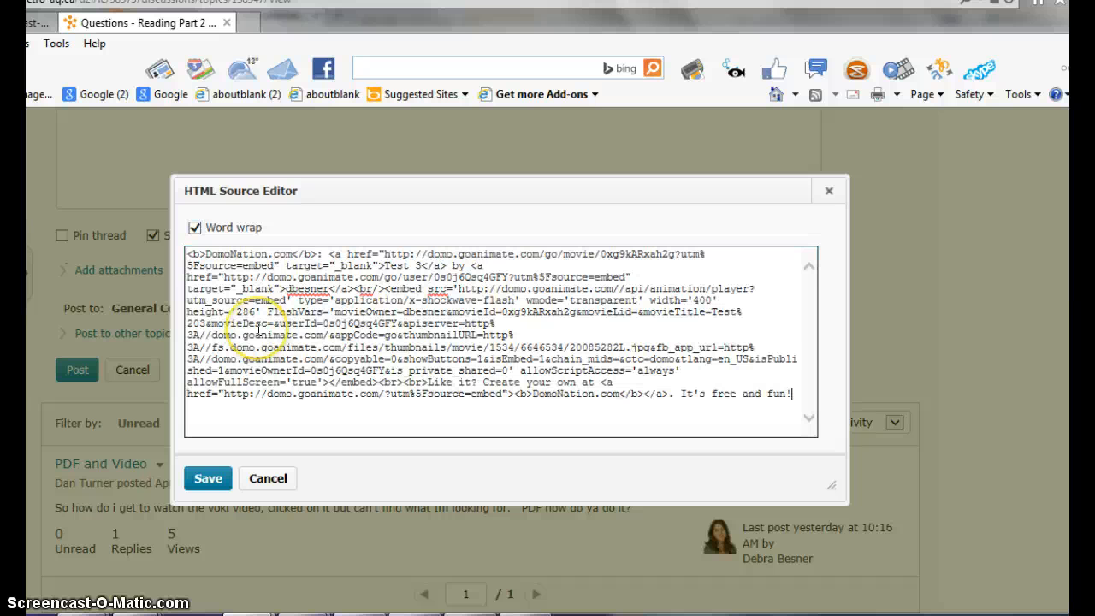
left_click(193, 478)
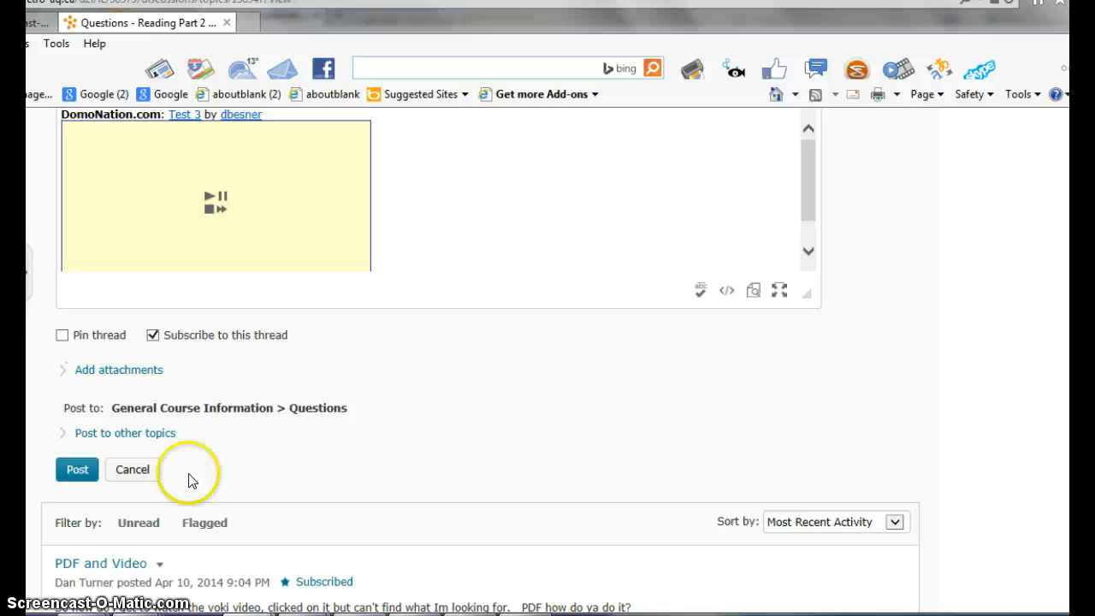
left_click(76, 470)
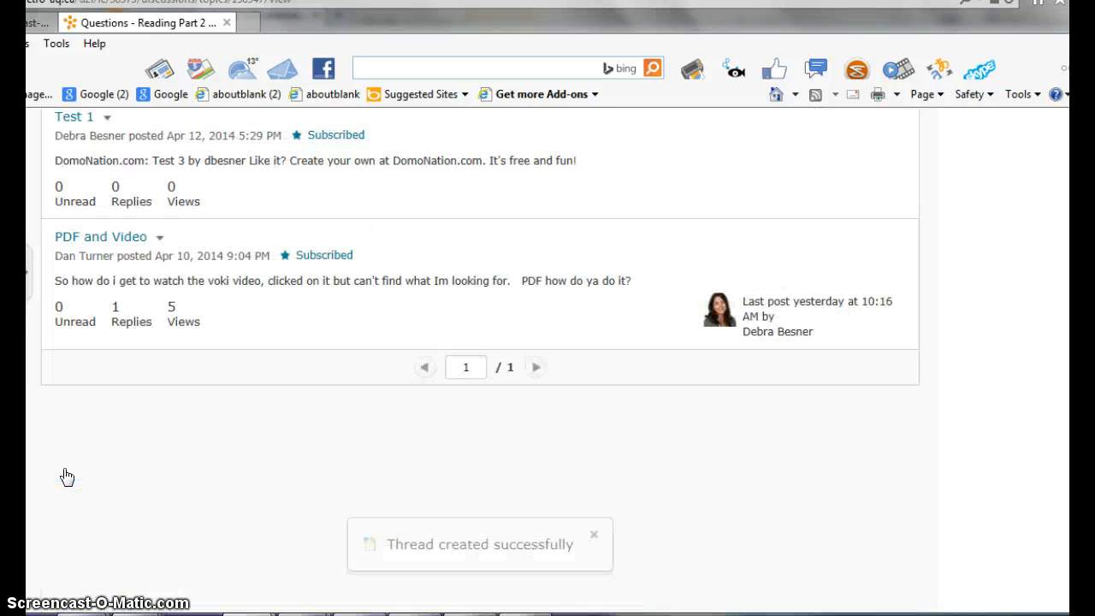
Open the posted Test 1 thread, allow all content to display and play the embedded animation
left_click(71, 122)
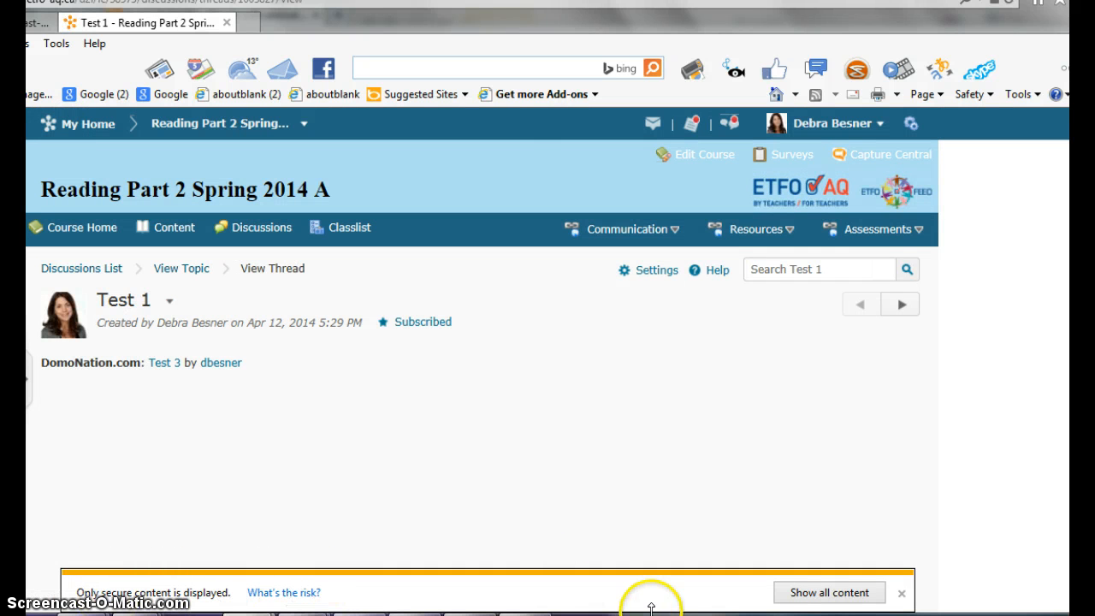
left_click(830, 593)
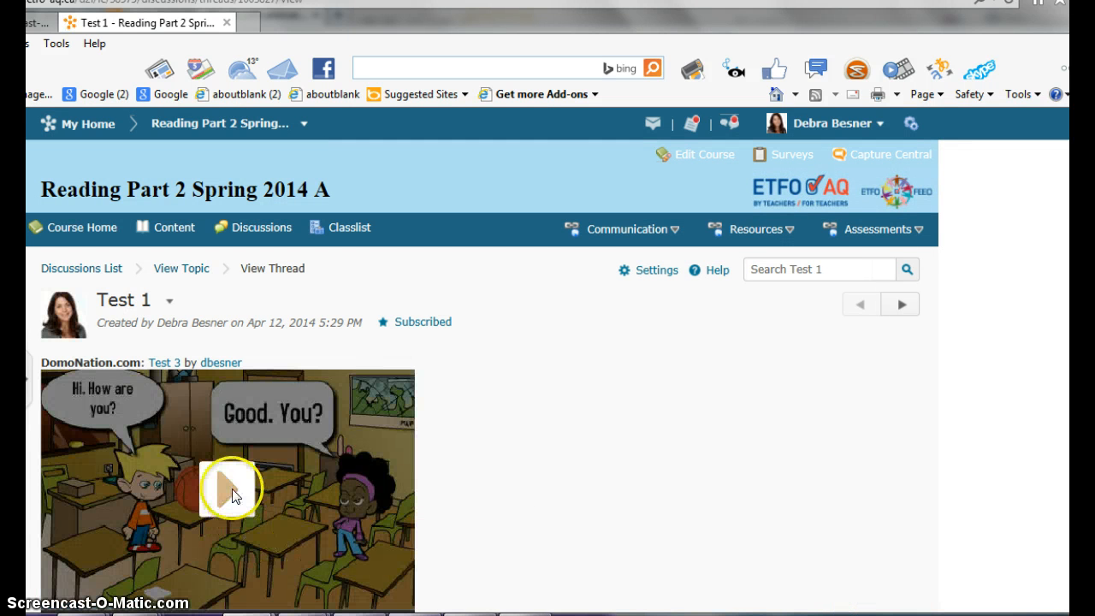
left_click(232, 489)
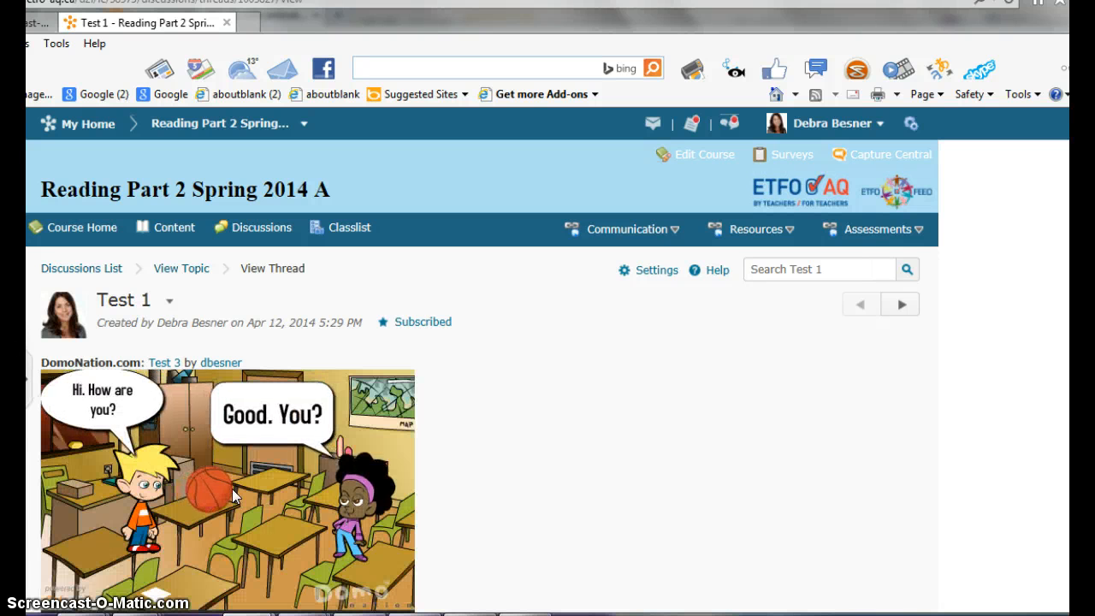
left_click(247, 498)
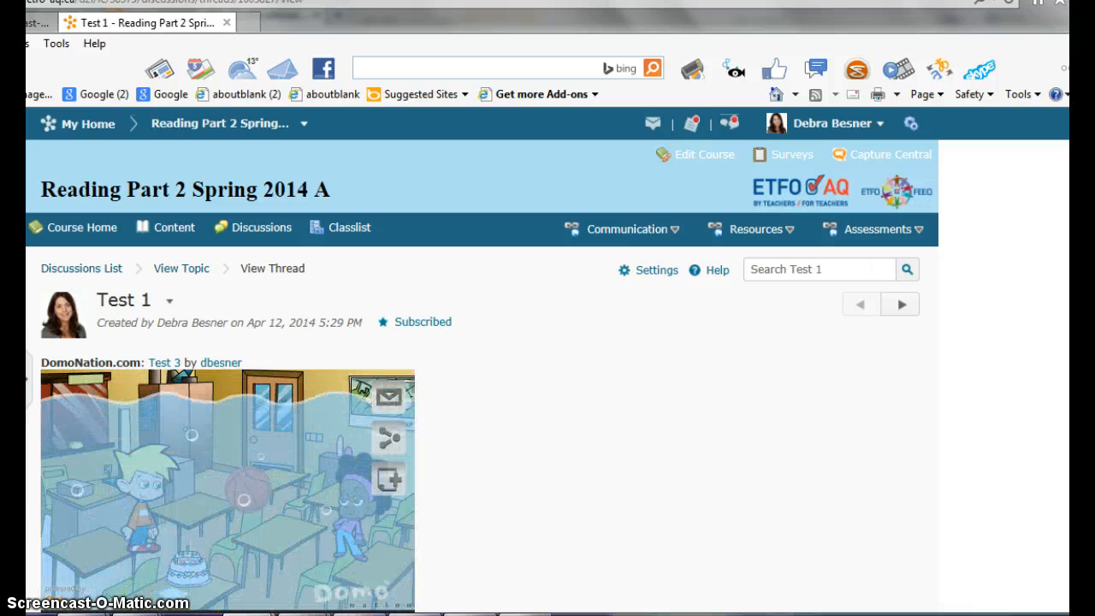
Switch back to the Domo Animate page and copy the link to the animation
left_click(417, 533)
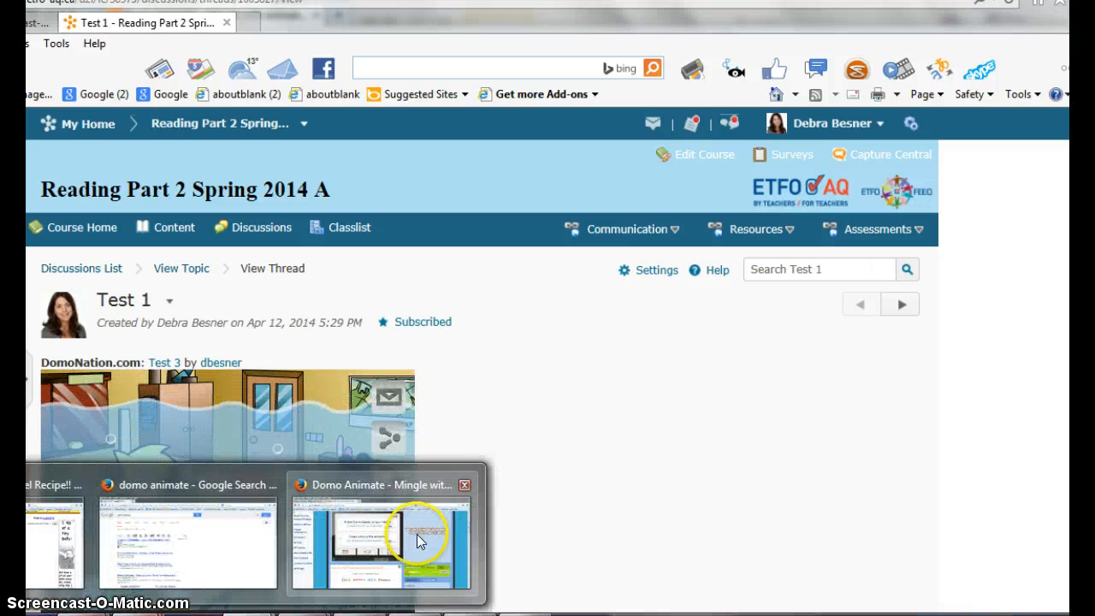
left_click(416, 534)
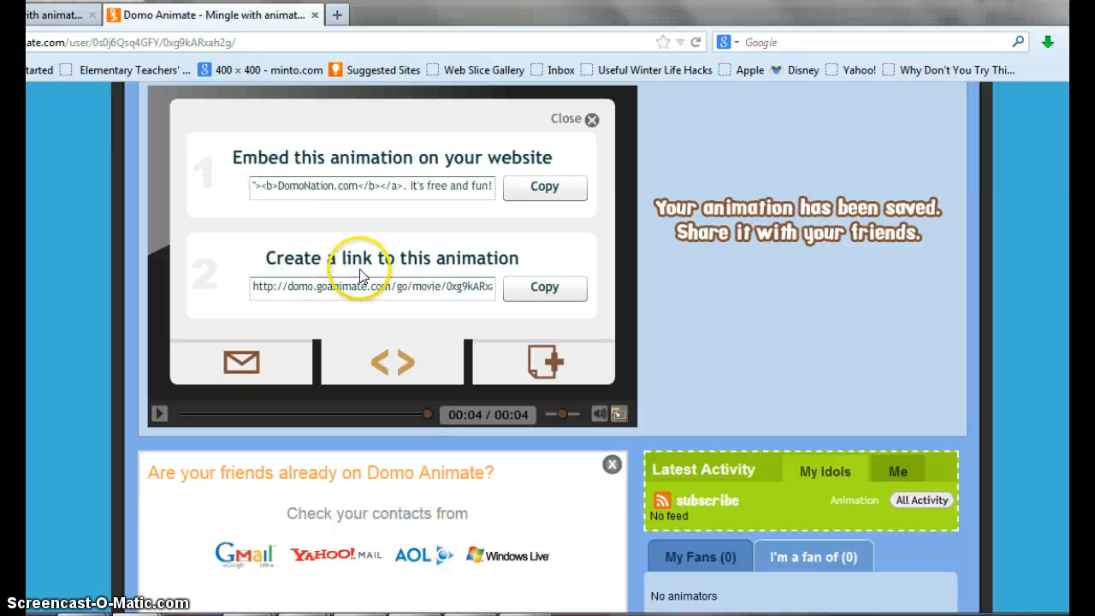
left_click(539, 291)
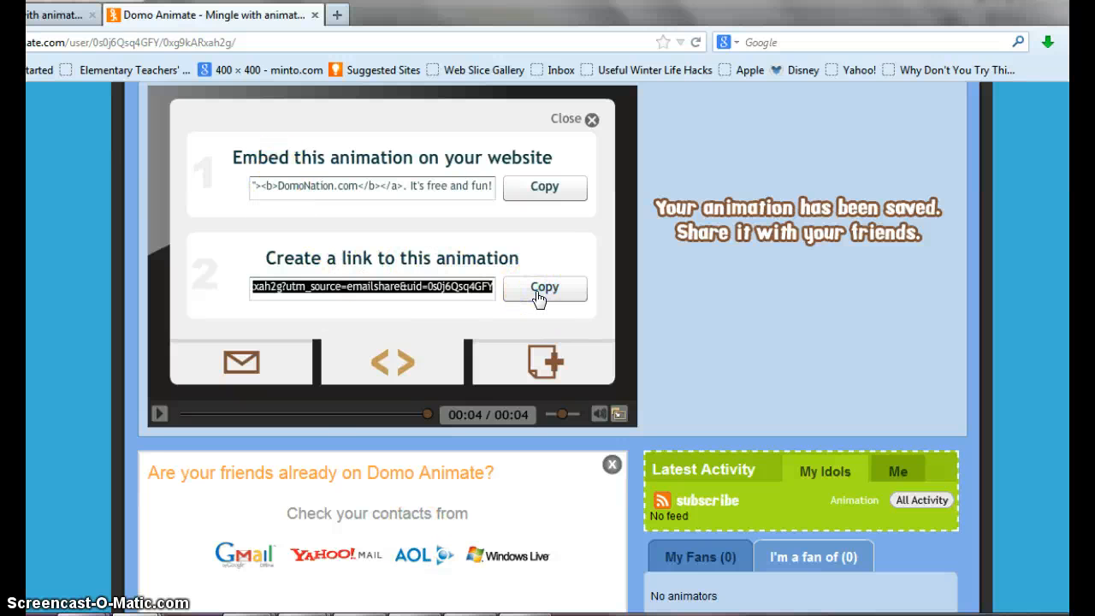
Switch to the course discussion, open the Test 1 thread for editing and add two blank lines above the embedded animation
mouse_move(295, 604)
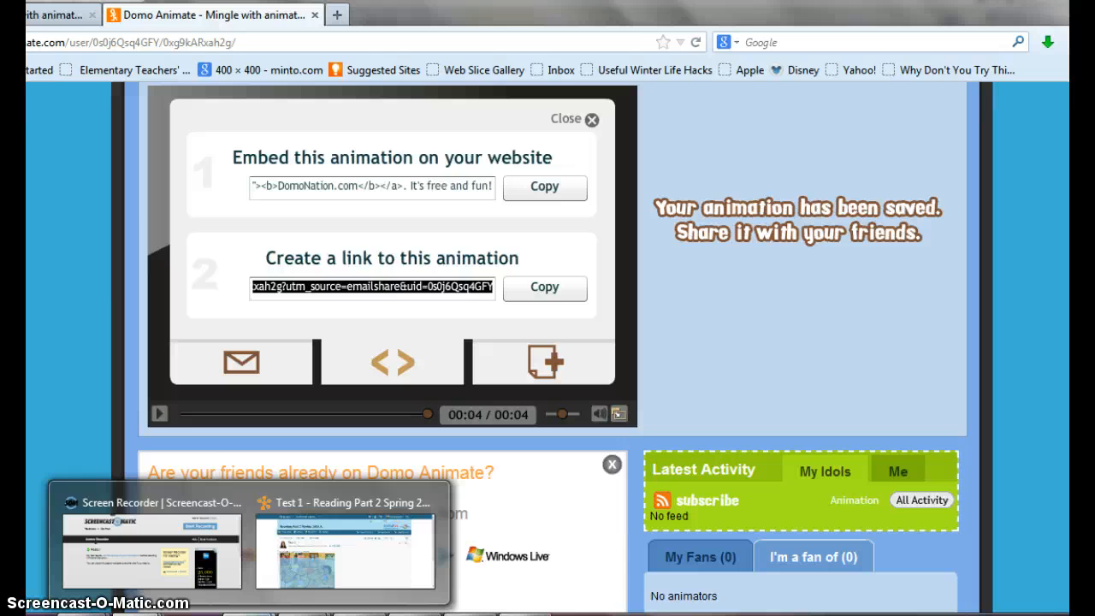
left_click(379, 567)
left_click(170, 302)
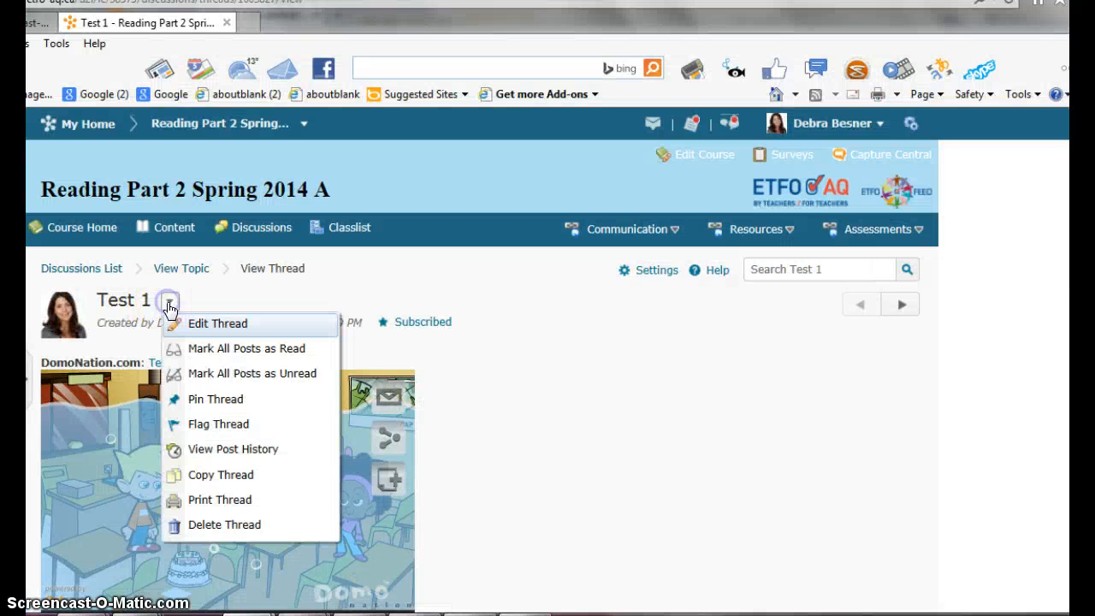
left_click(214, 323)
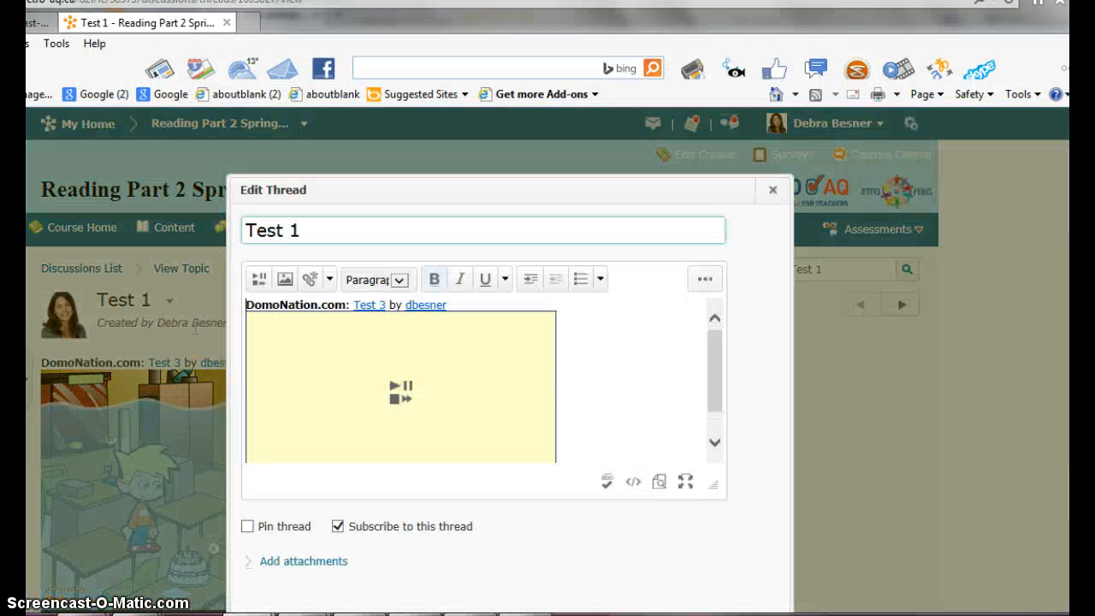
left_click(247, 306)
key("Return")
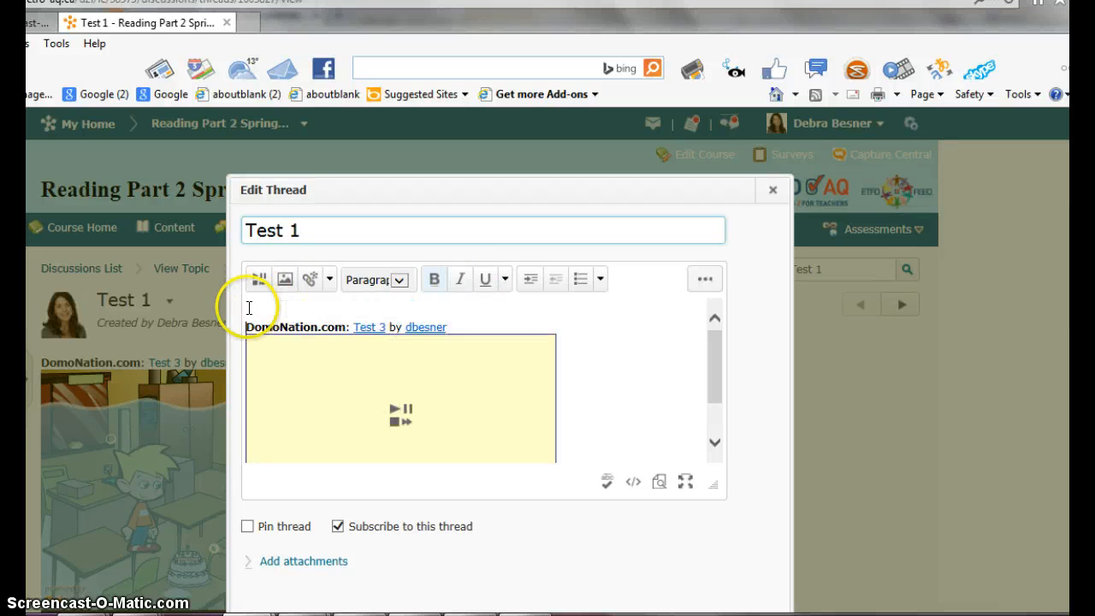
key("Return")
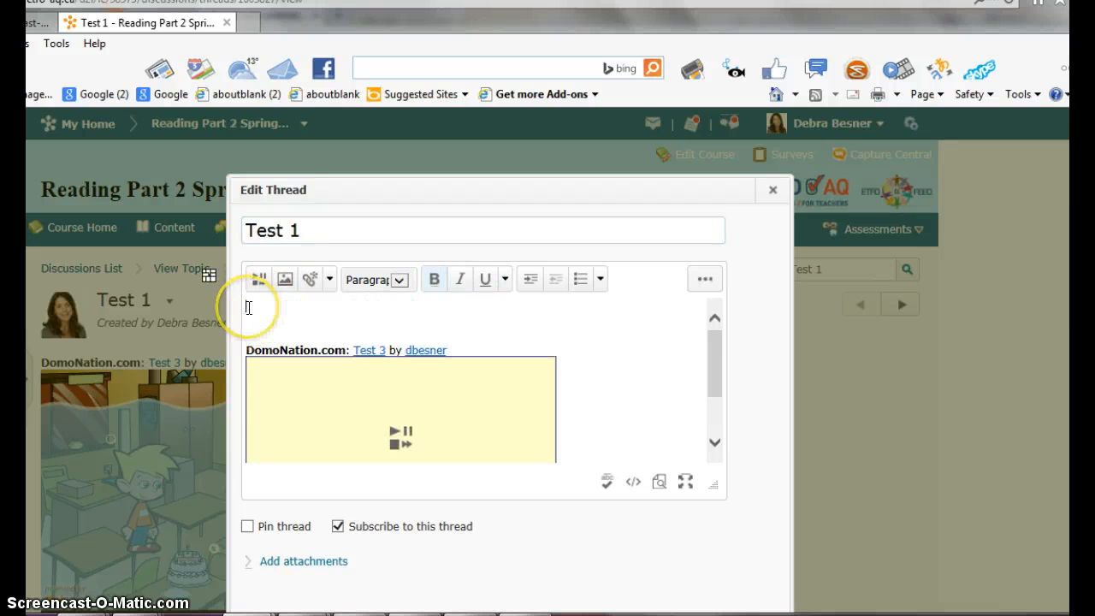
Start a URL quicklink on the first blank line above the embedded animation in the Test 1 thread
left_click(288, 317)
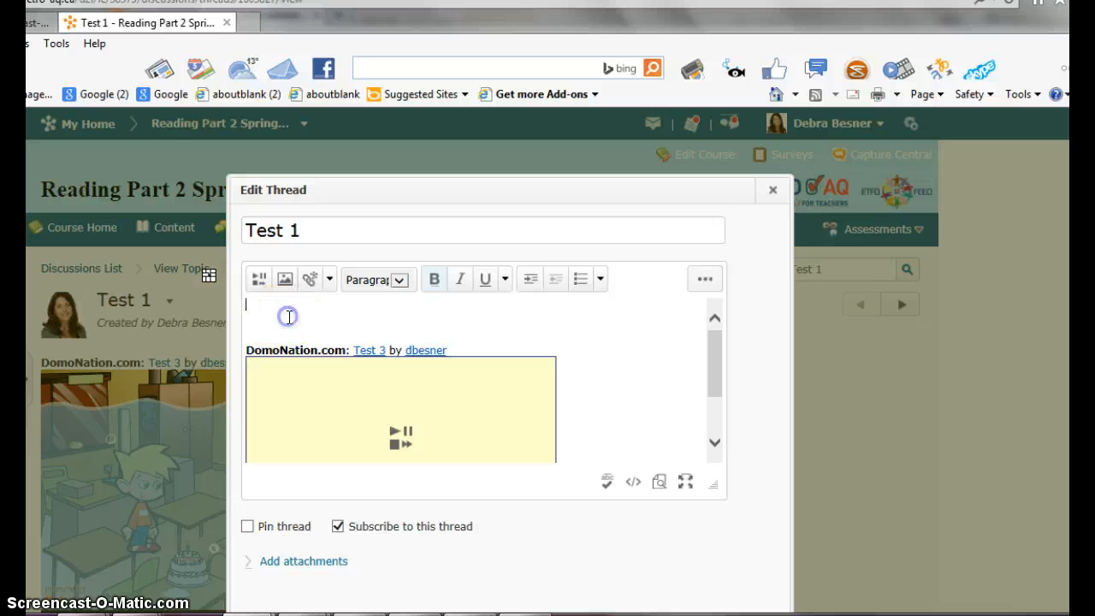
right_click(289, 317)
left_click(308, 277)
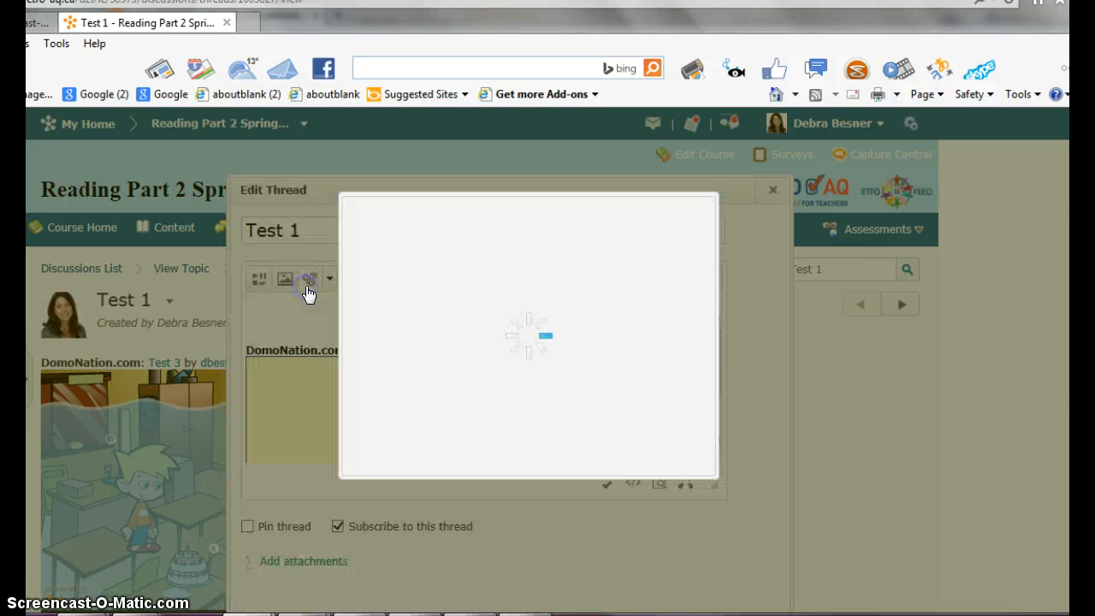
scroll(741, 385, "down", 1)
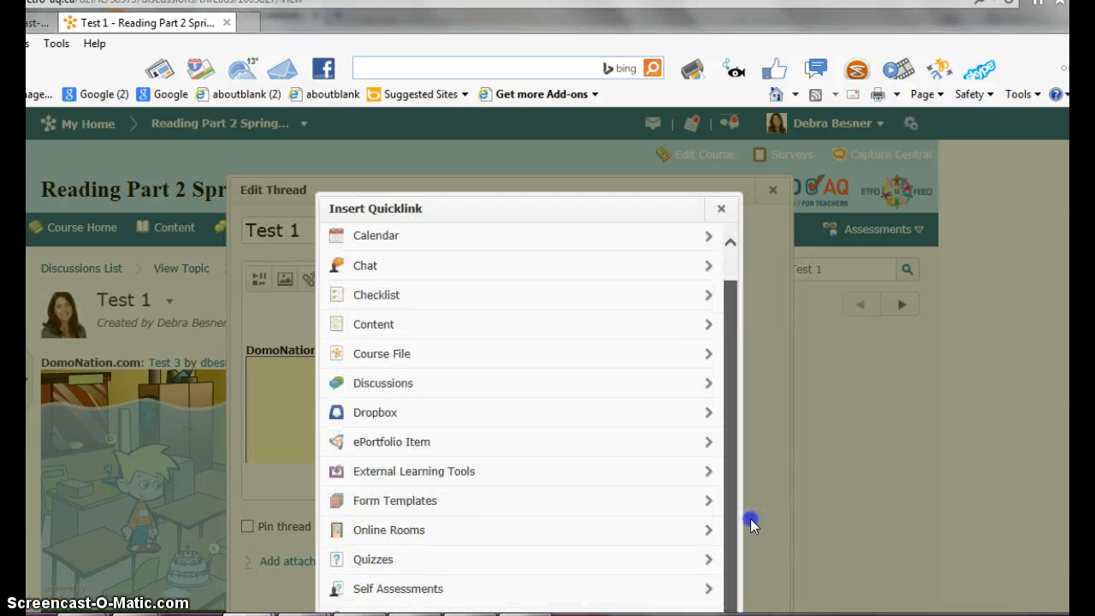
scroll(547, 359, "down", 1)
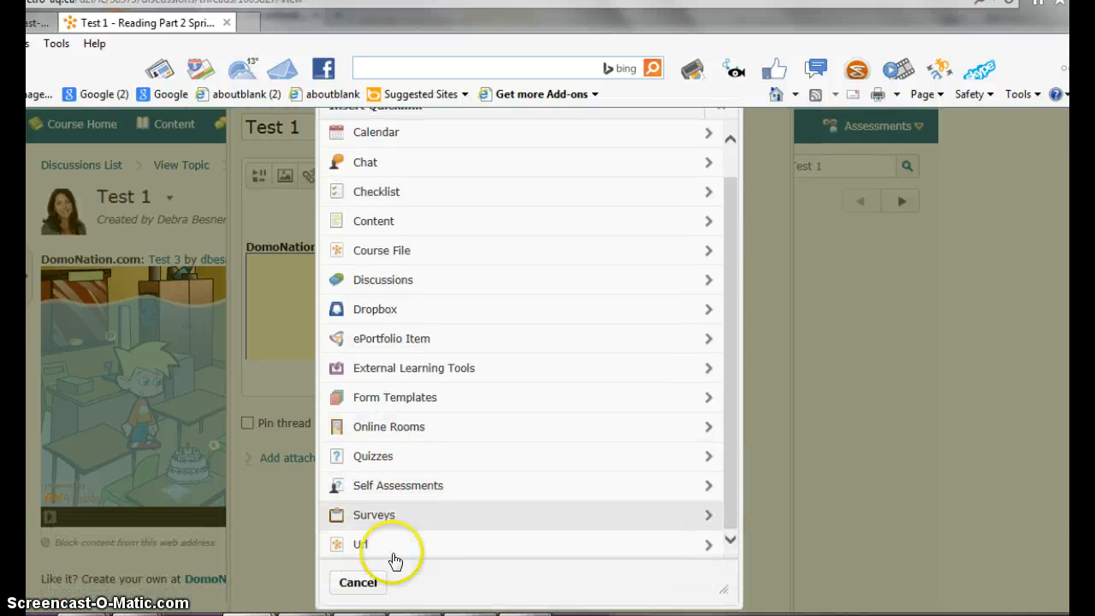
left_click(361, 545)
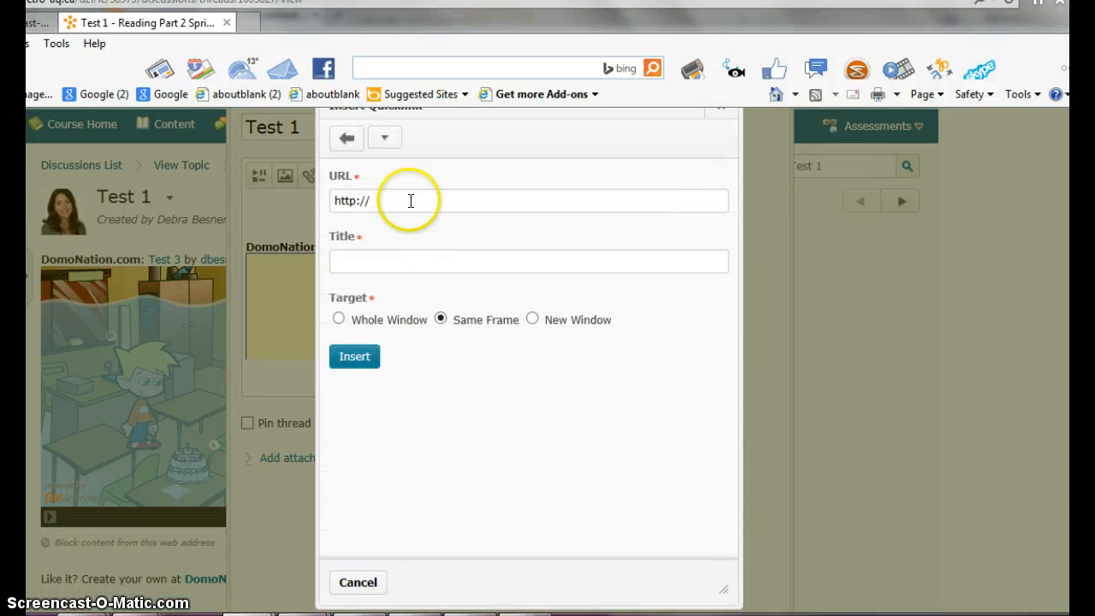
Paste the copied animation link as both the quicklink's URL and title, target a new window and insert it
left_click(345, 205)
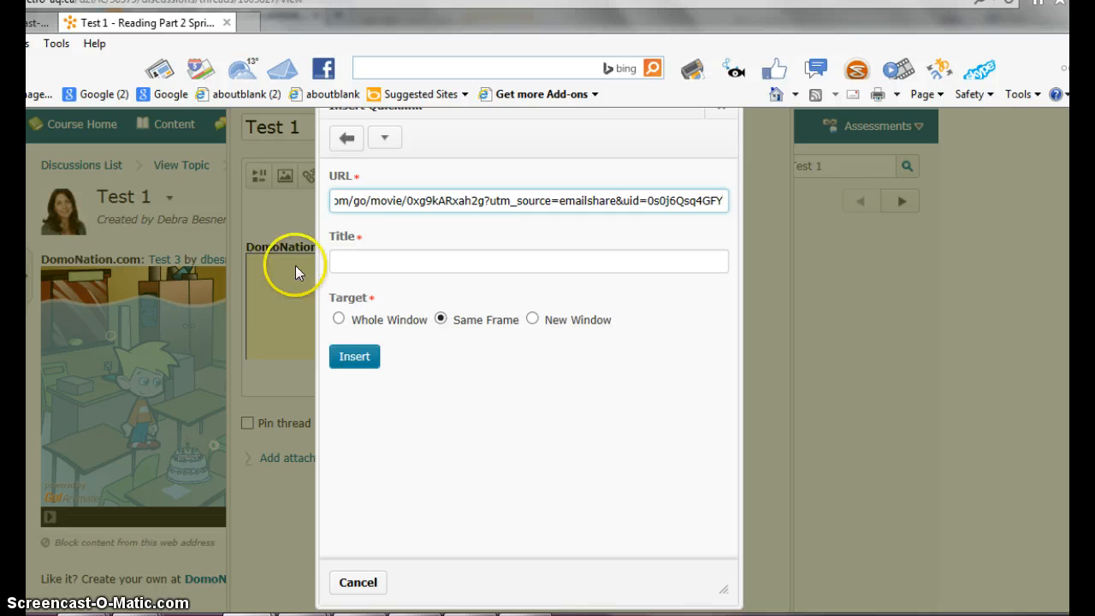
left_click(342, 262)
key("ctrl+v")
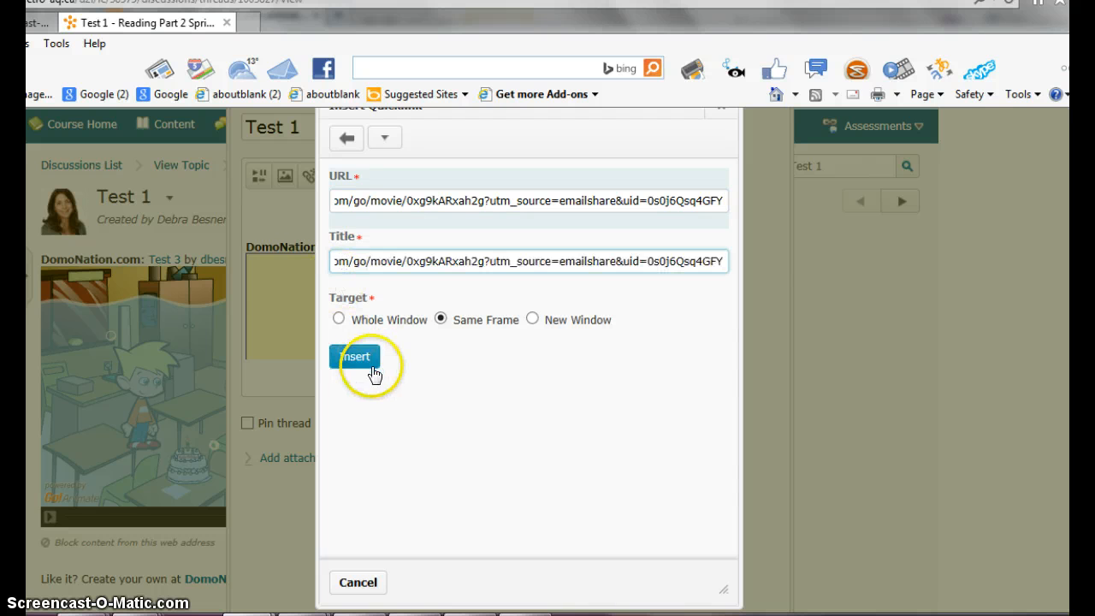
left_click(532, 318)
left_click(366, 359)
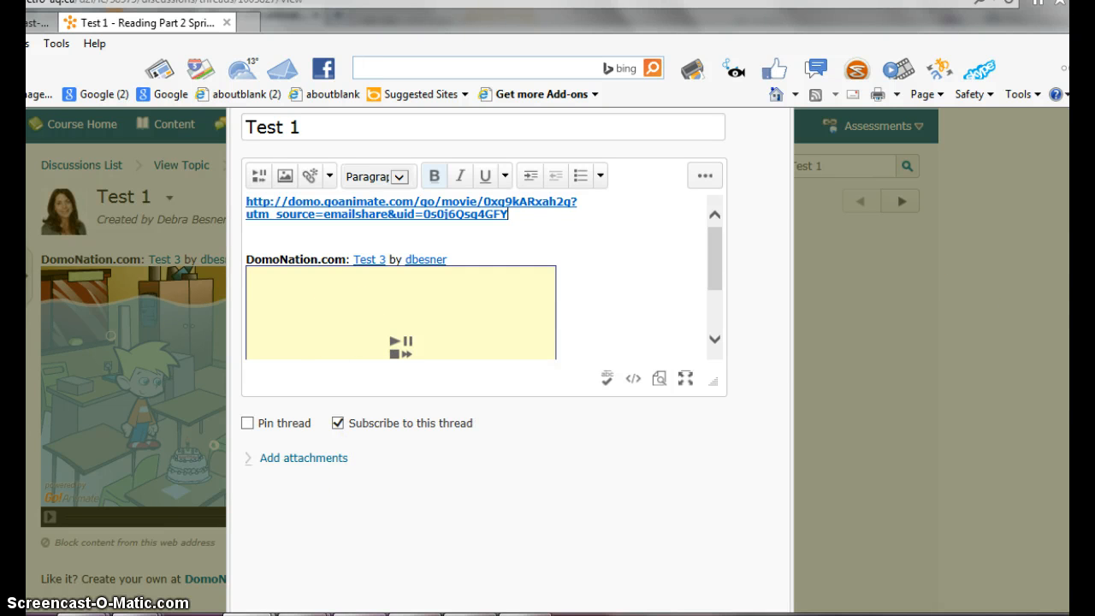
Save the edited Test 1 thread and open the inserted animation link from the post
scroll(325, 472, "down", 3)
left_click(269, 527)
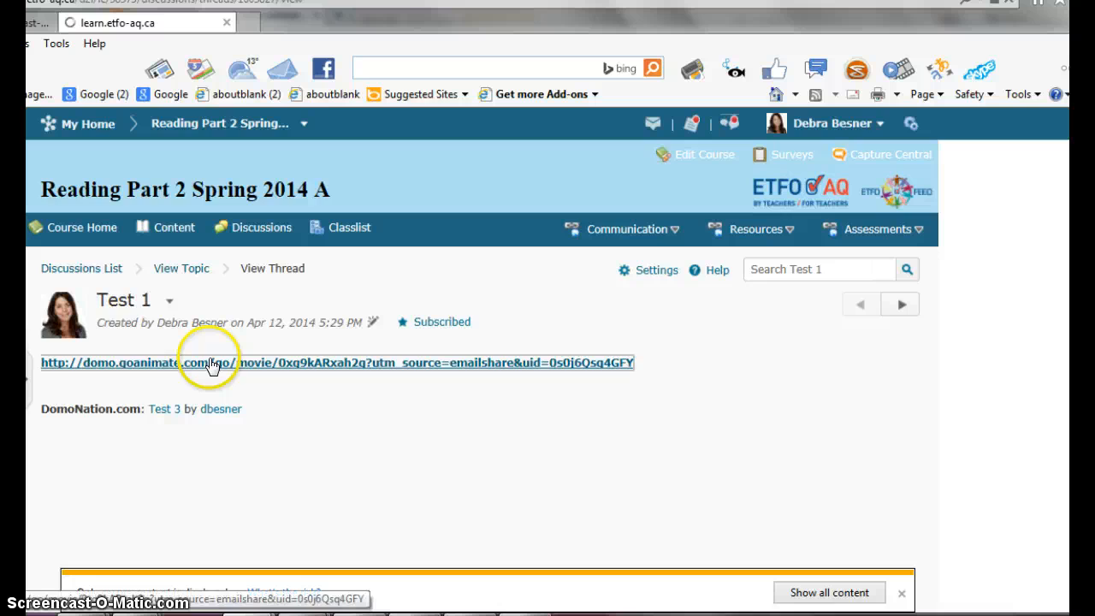
left_click(212, 363)
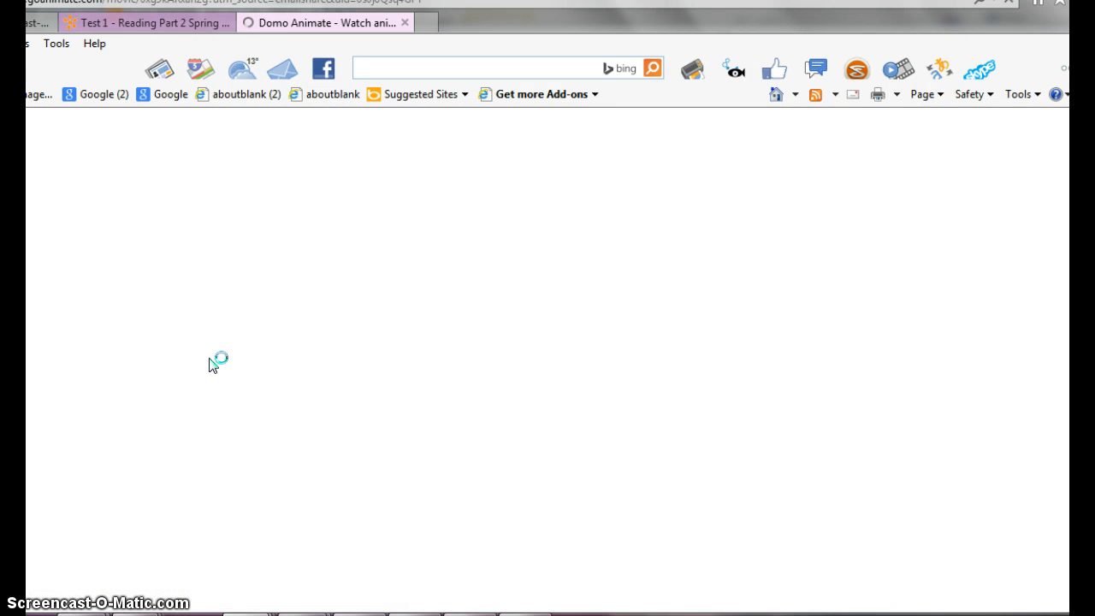